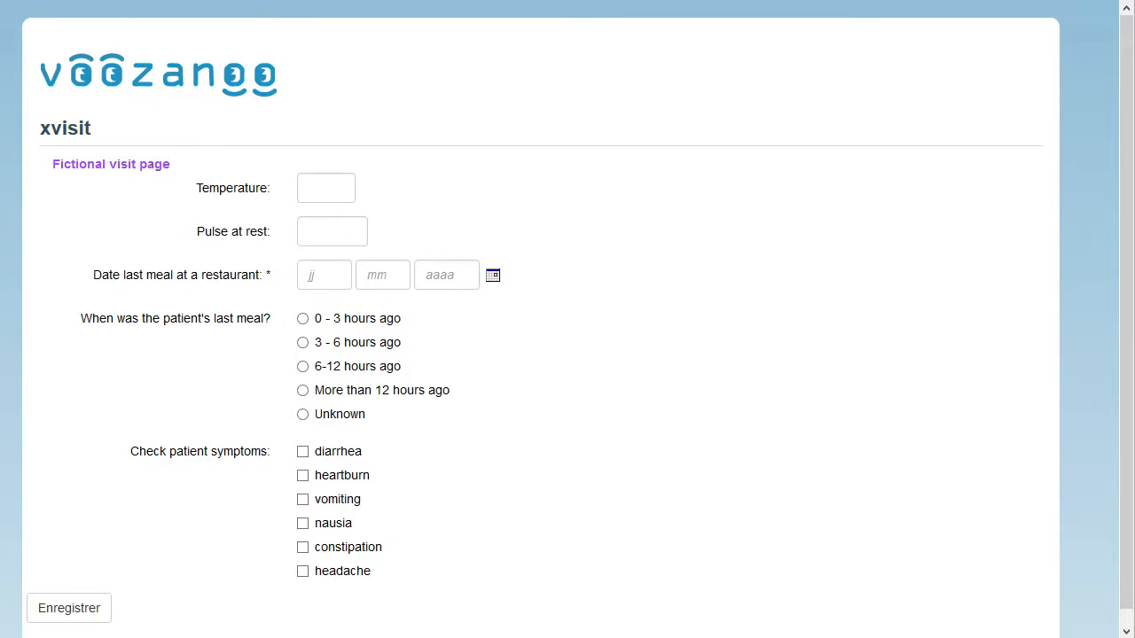
Enter 28 as the temperature and expand the details of its validation error.
left_click(320, 184)
type("28")
left_click(321, 238)
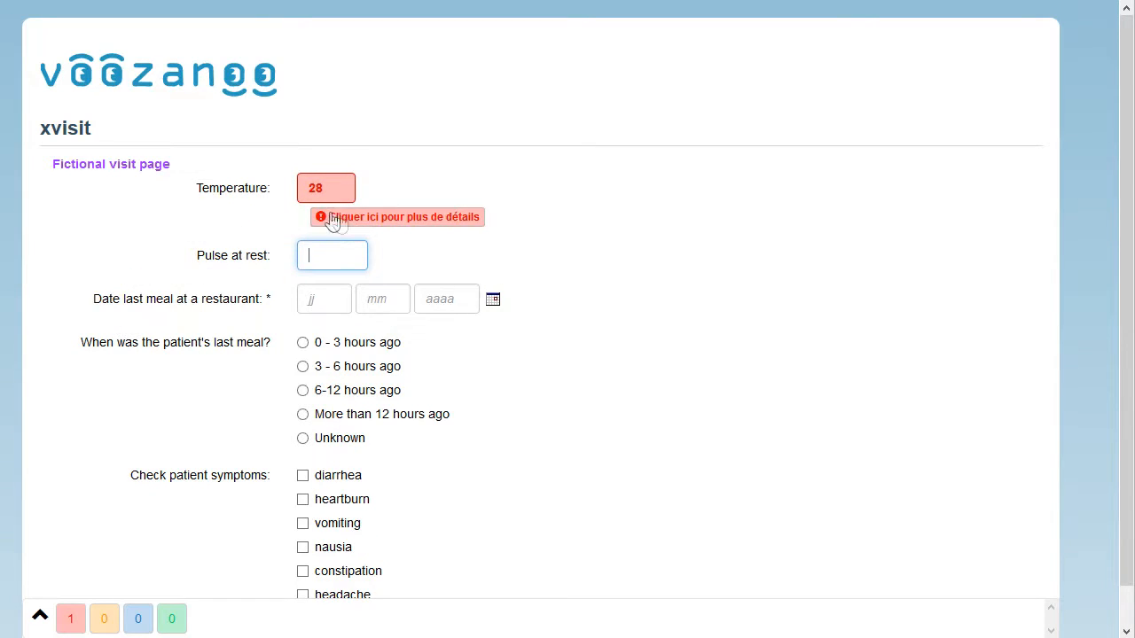
left_click(379, 221)
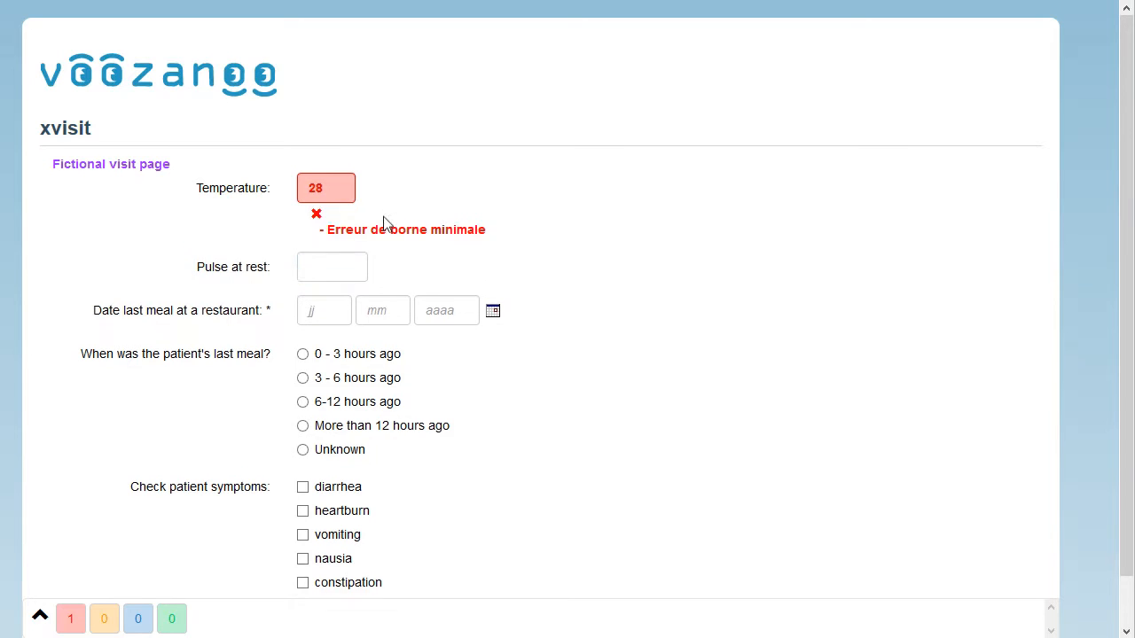
scroll(556, 218, "down", 2)
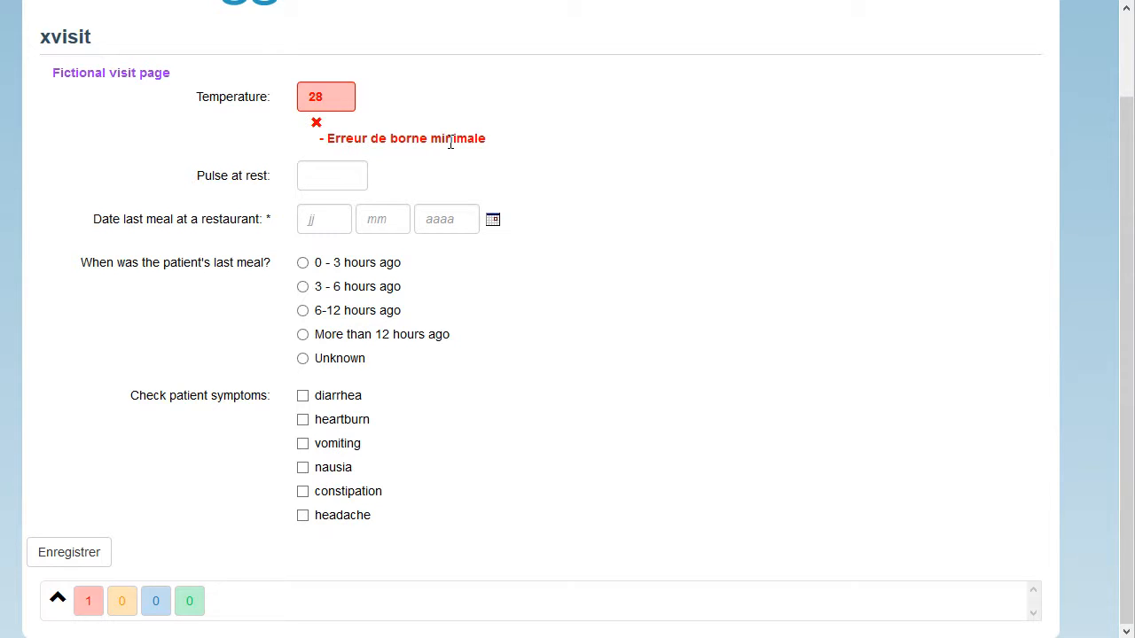
Replace the temperature with 45 and try to save the form, dismissing the error dialog.
left_click_drag(324, 97, 258, 97)
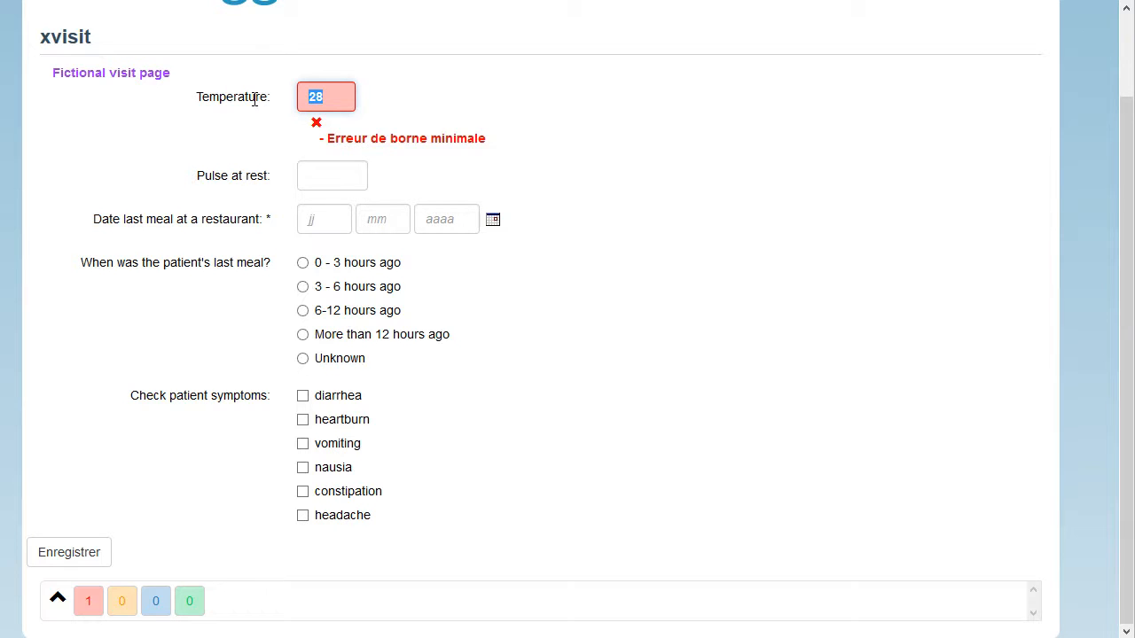
key("BackSpace")
type("45")
scroll(393, 104, "up", 1)
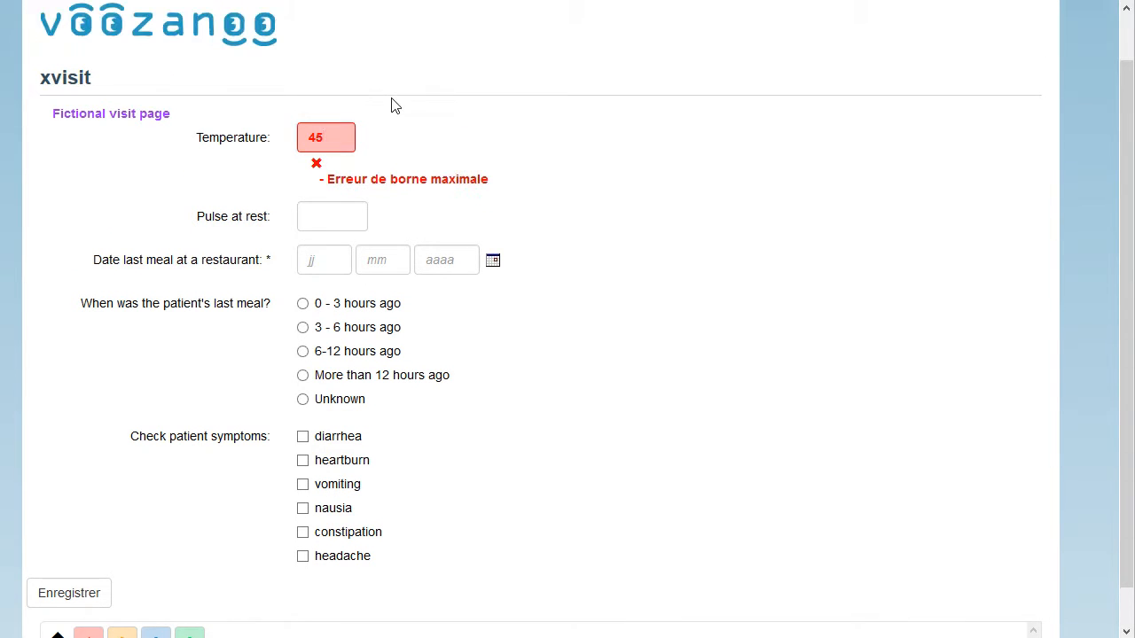
left_click_drag(340, 142, 292, 139)
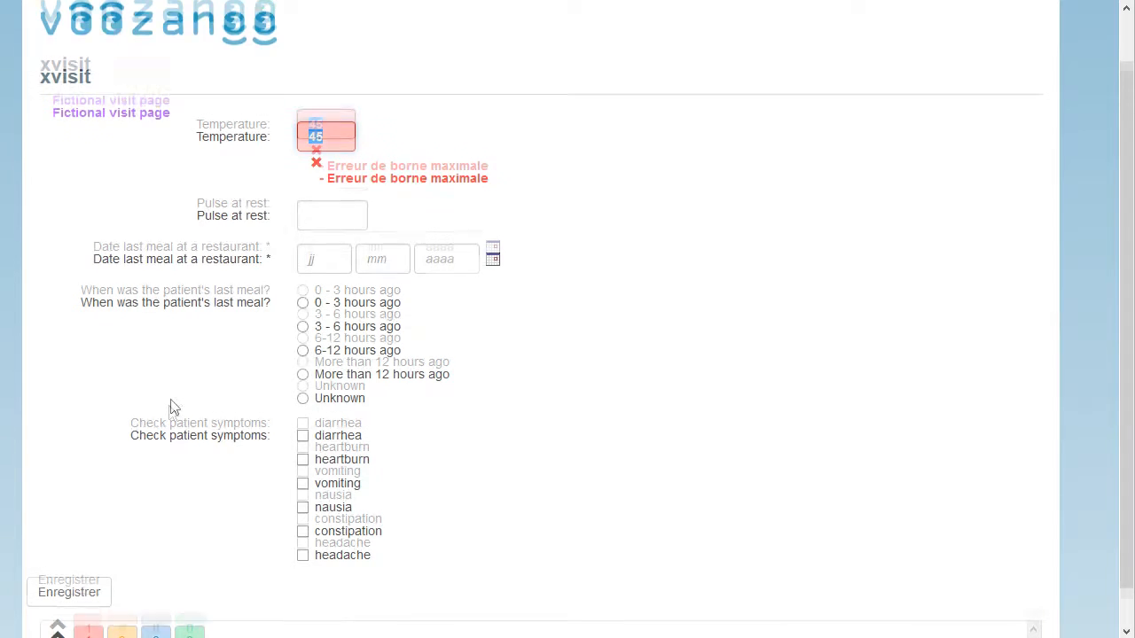
scroll(169, 443, "down", 1)
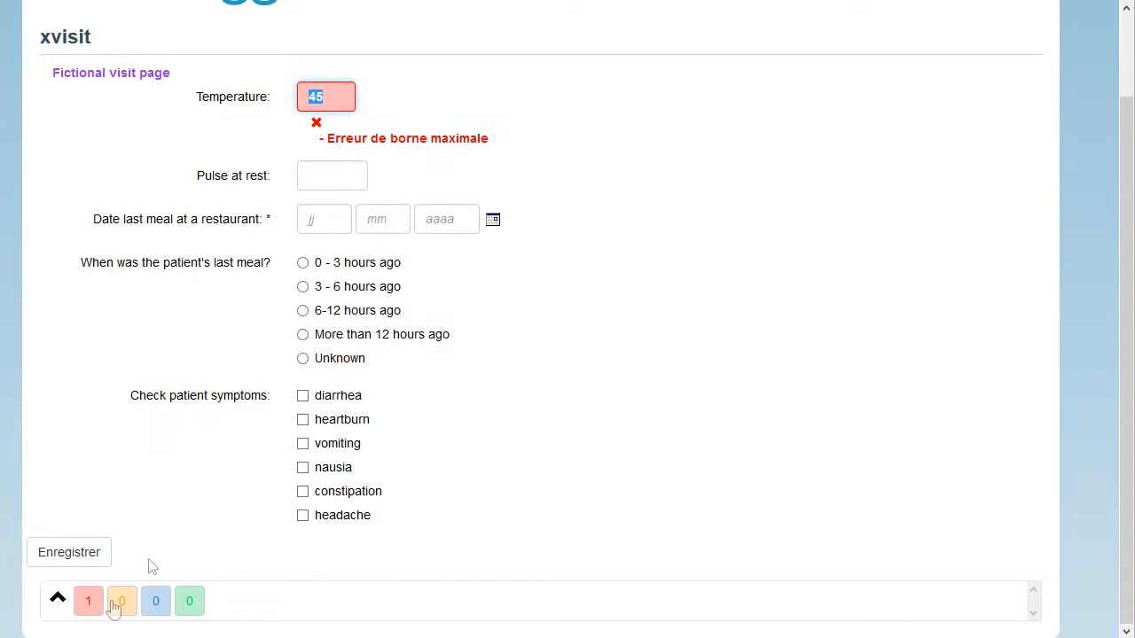
left_click(77, 556)
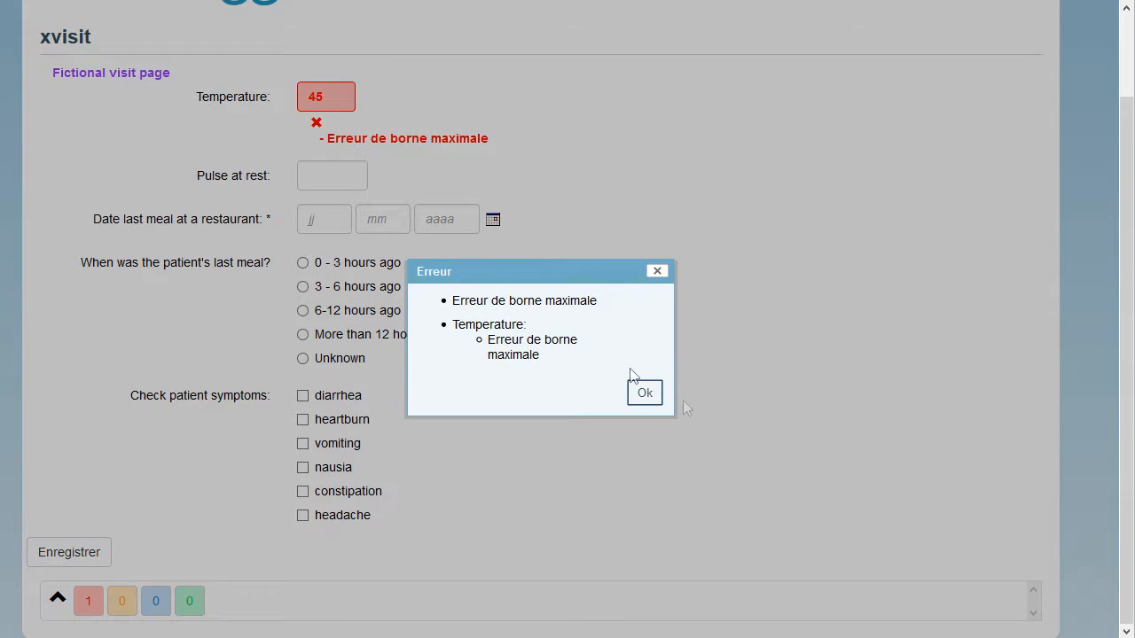
left_click(635, 396)
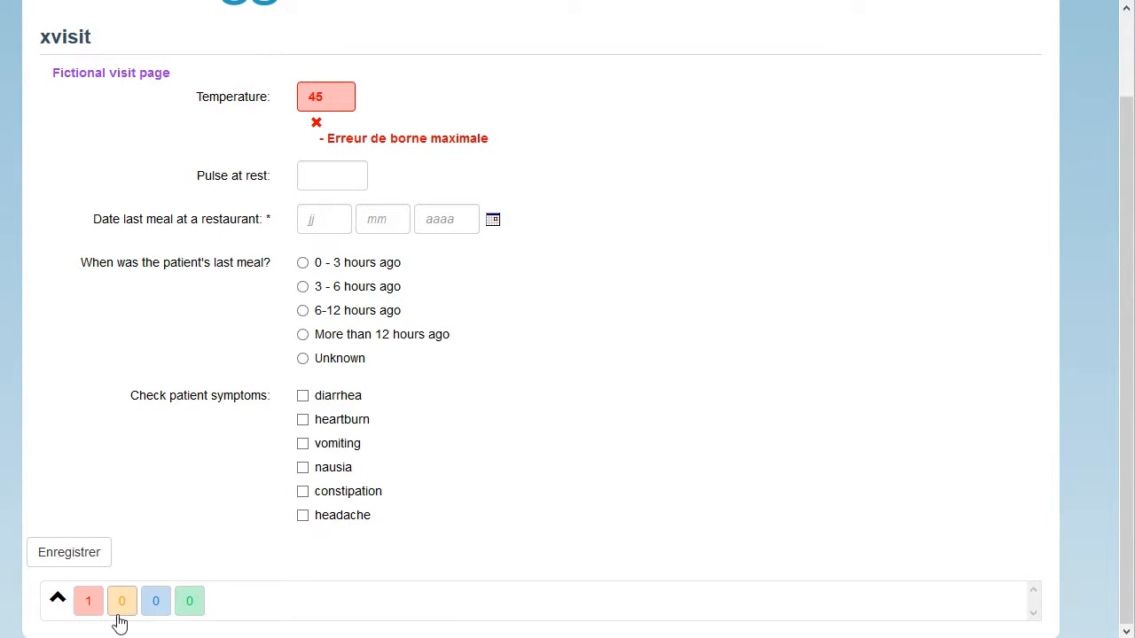
Set the temperature to 40 and go to the pulse at rest entry.
double_click(315, 95)
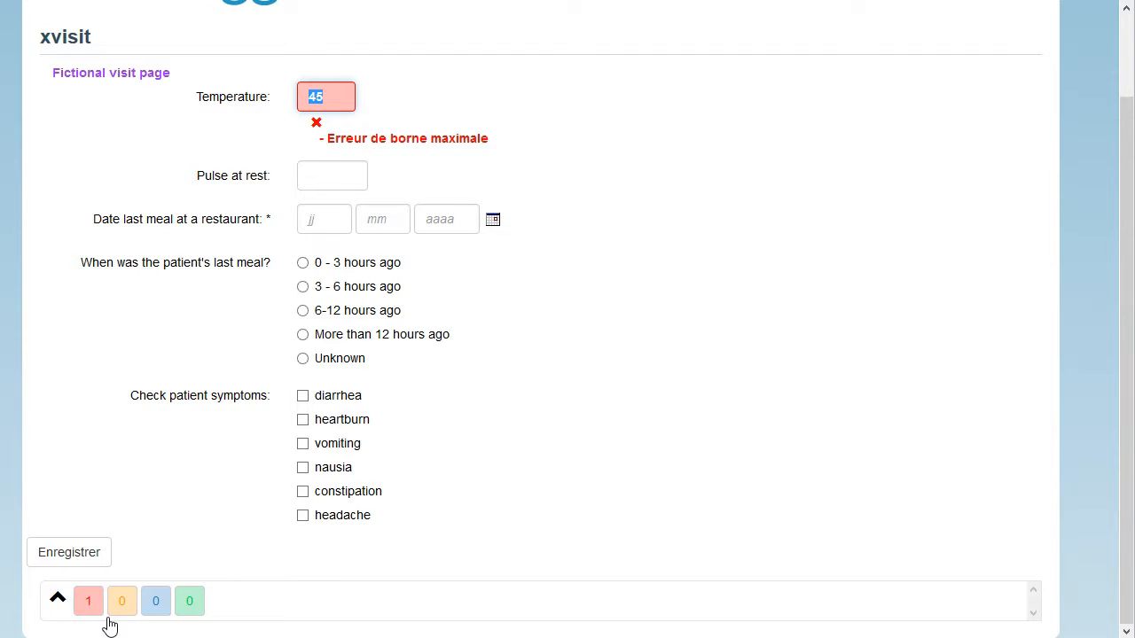
type("40")
left_click(316, 175)
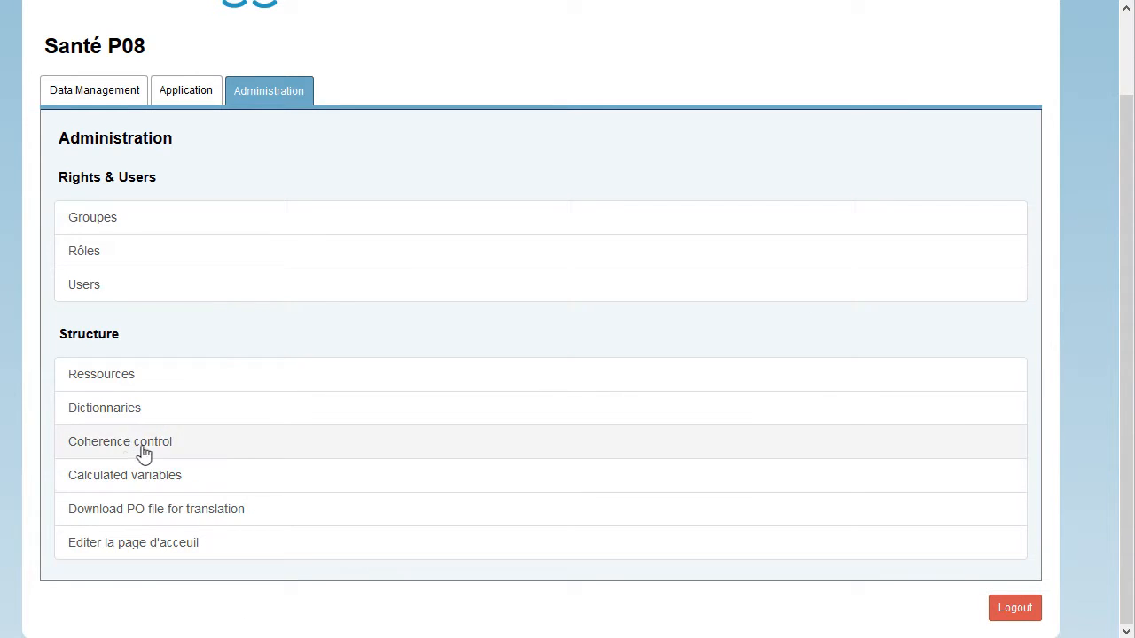
Open the "pulse error" coherence control and examine its SQL test, message and error level.
left_click(141, 452)
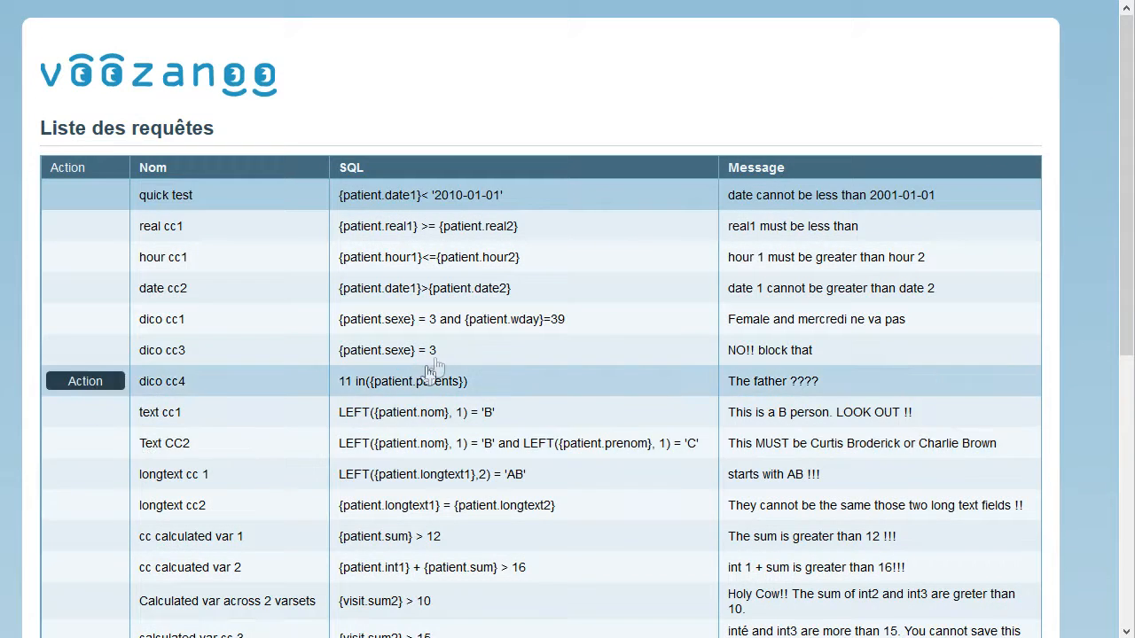
scroll(461, 343, "down", 5)
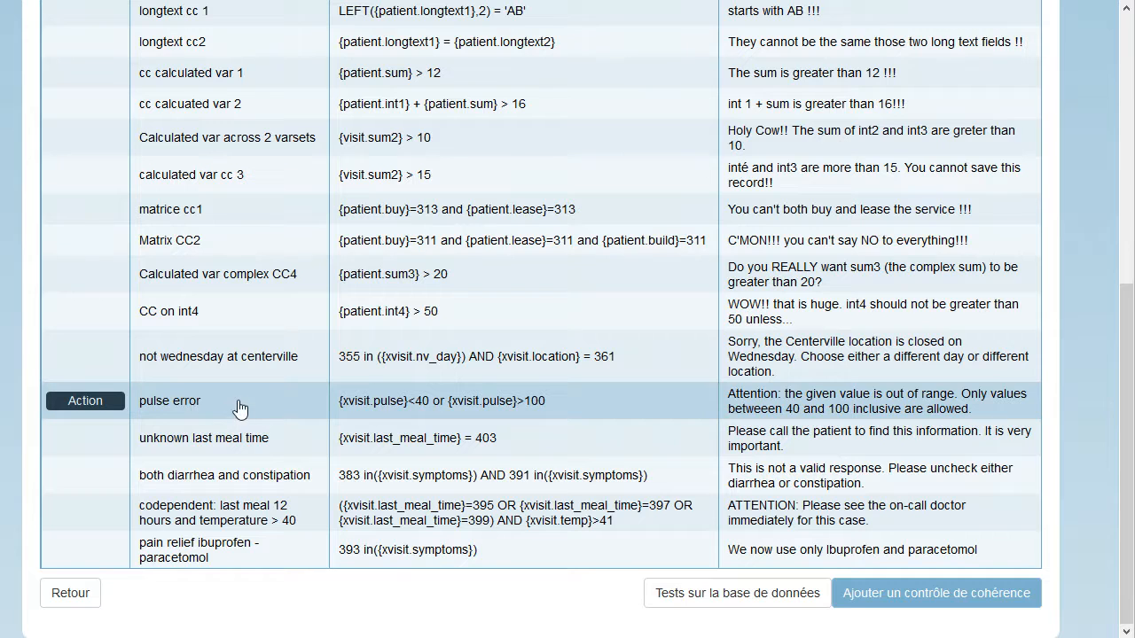
left_click(95, 403)
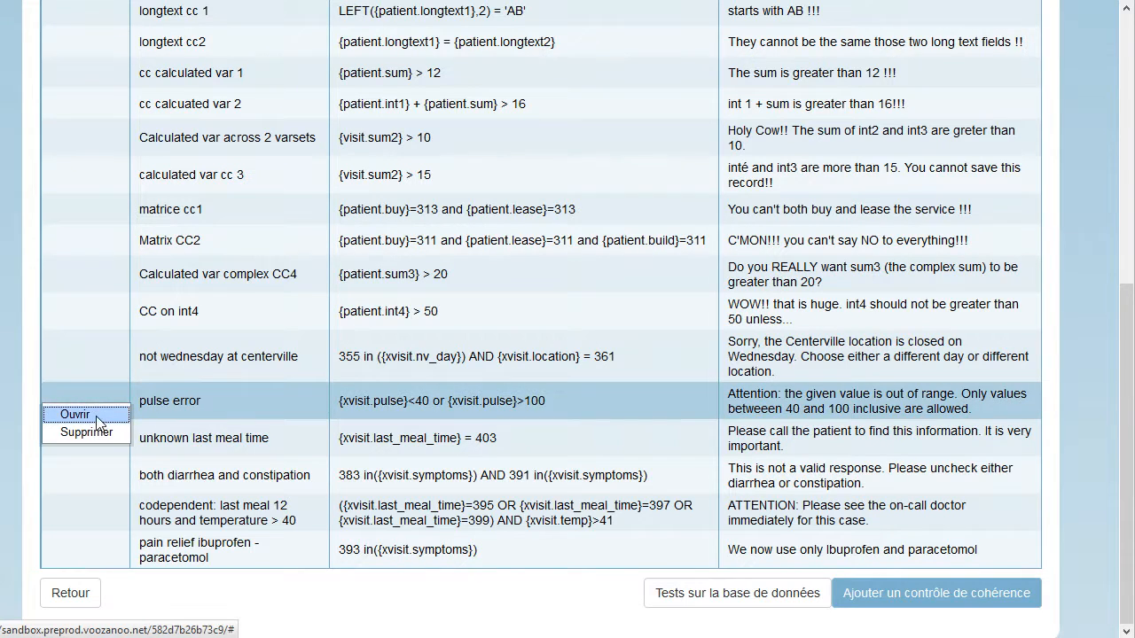
left_click(95, 413)
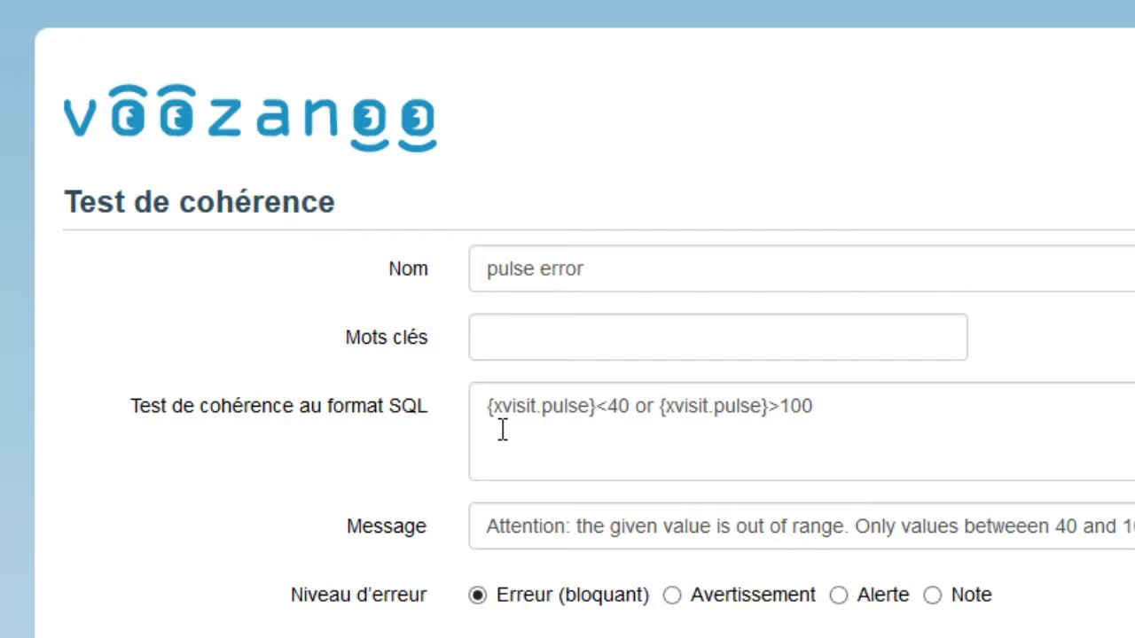
left_click(512, 409)
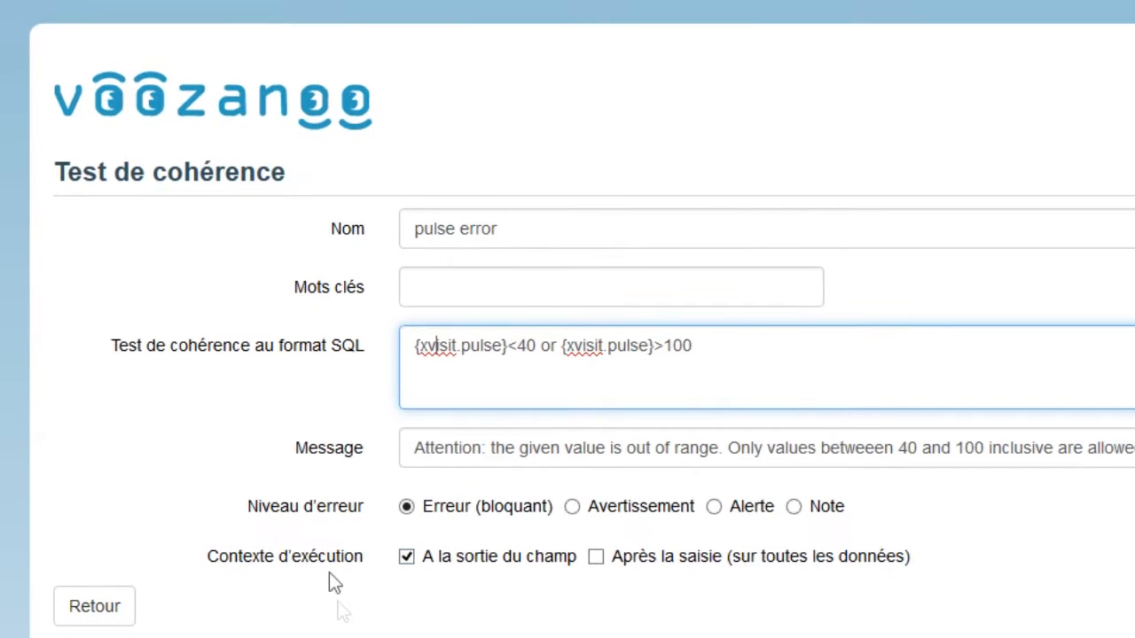
left_click(407, 508)
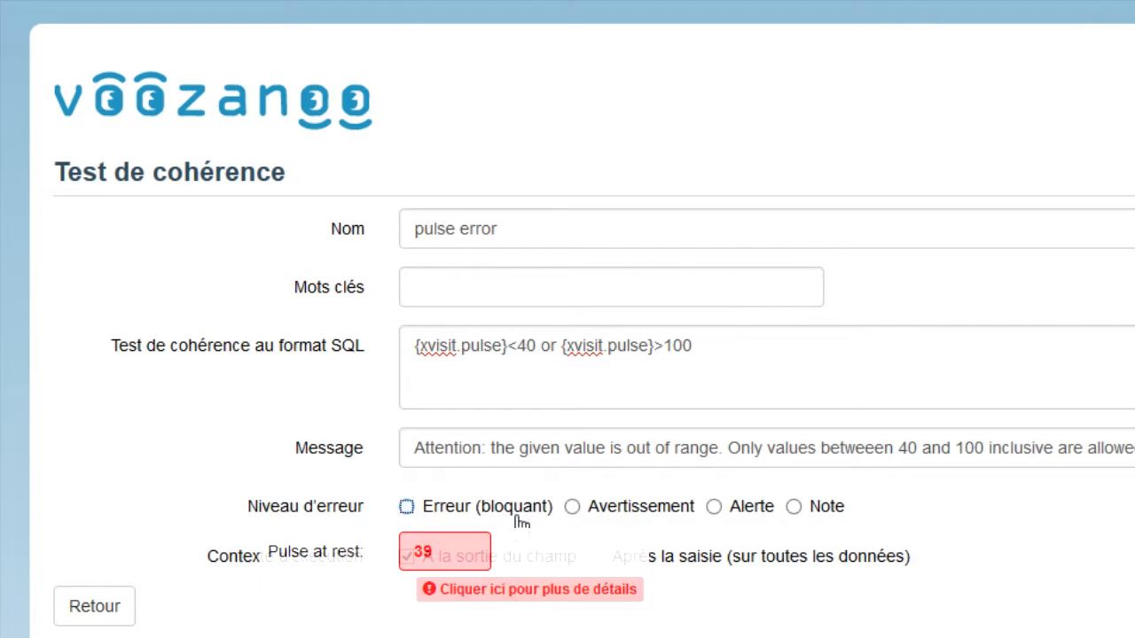
left_click(572, 507)
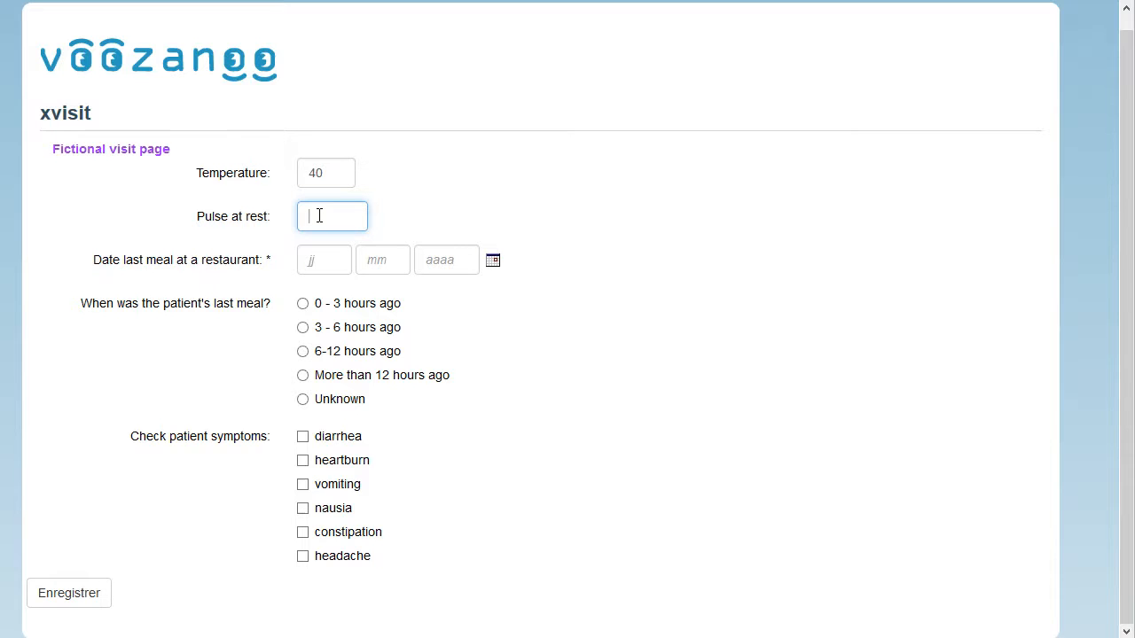
Enter 39 as the pulse at rest and expand the details of its validation error.
left_click(327, 262)
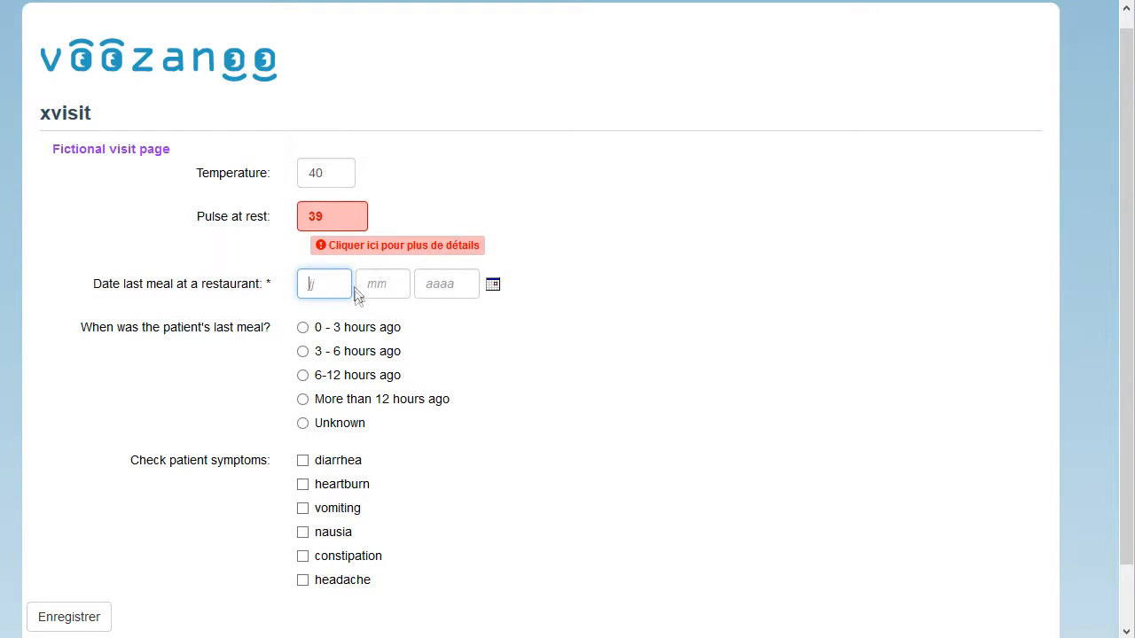
left_click(372, 248)
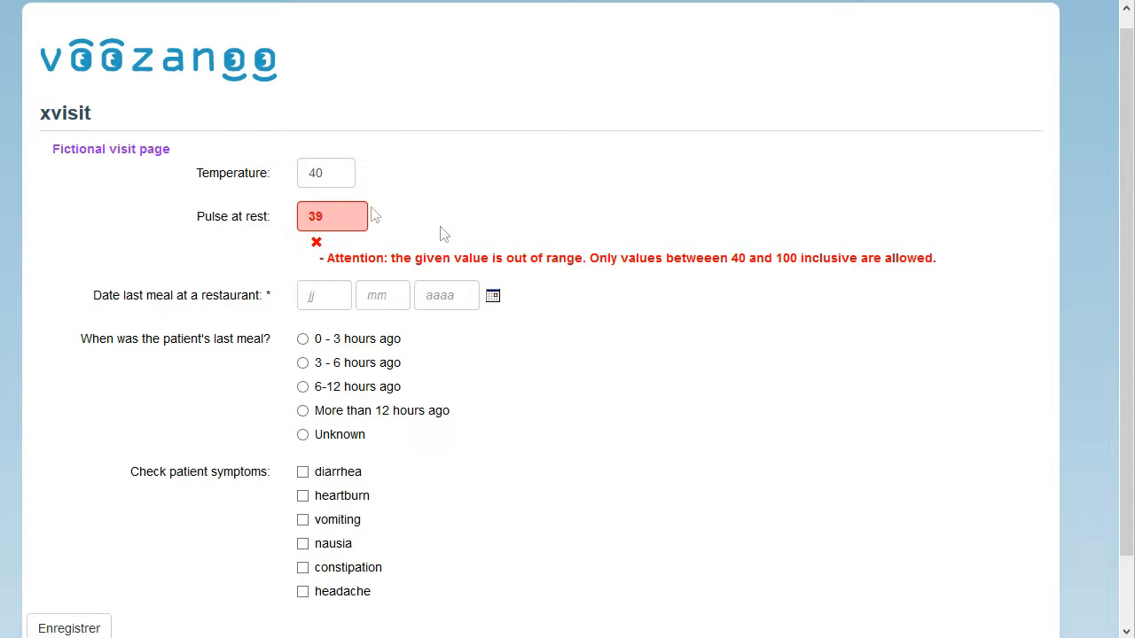
Set the temperature to 29 and expand the summary of all form errors to review the listed variables.
left_click(327, 173)
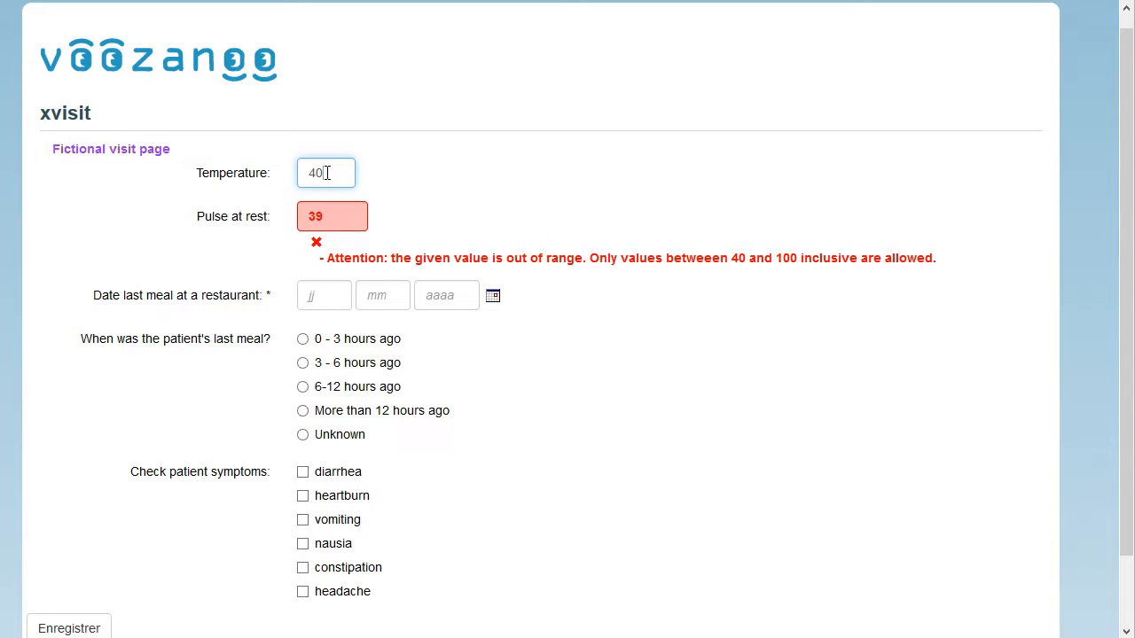
double_click(306, 170)
type("29")
left_click(441, 202)
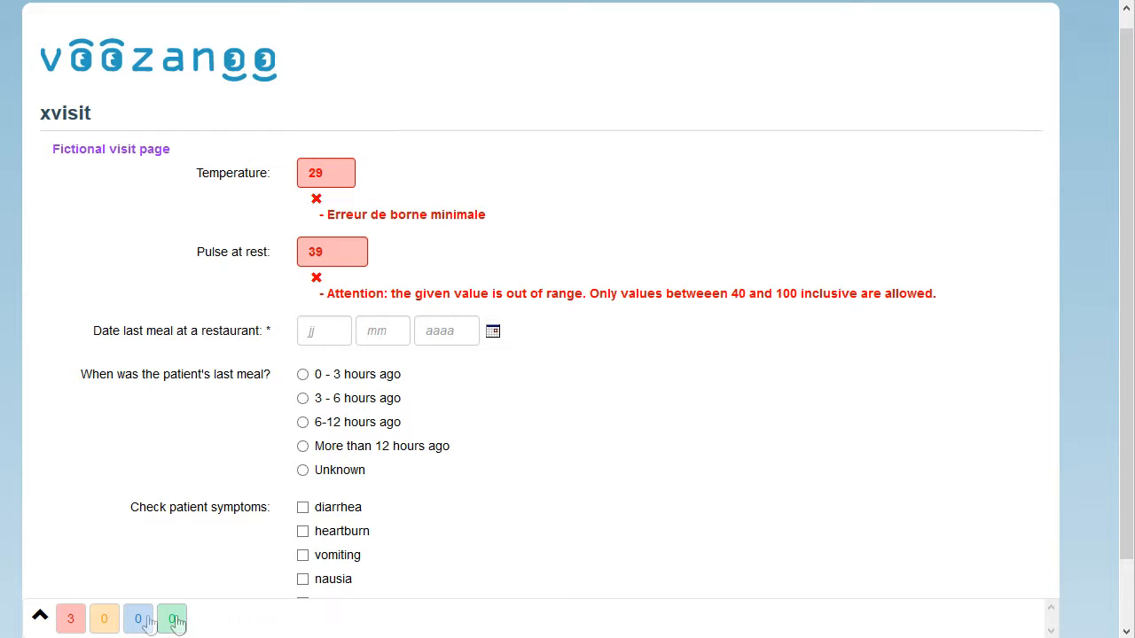
left_click(40, 618)
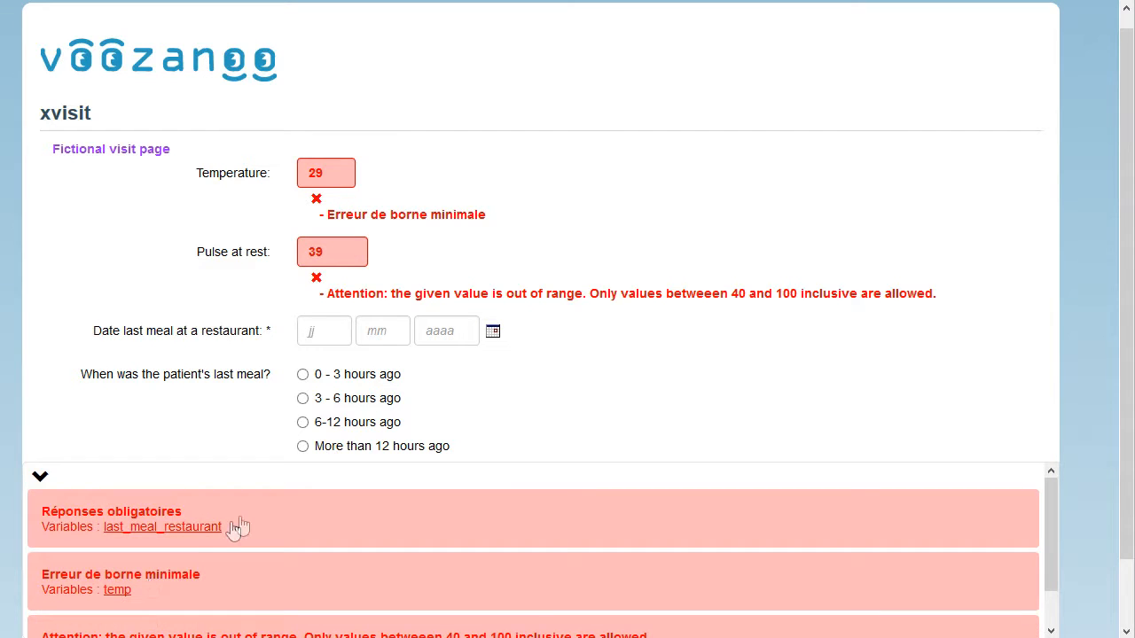
scroll(244, 523, "down", 1)
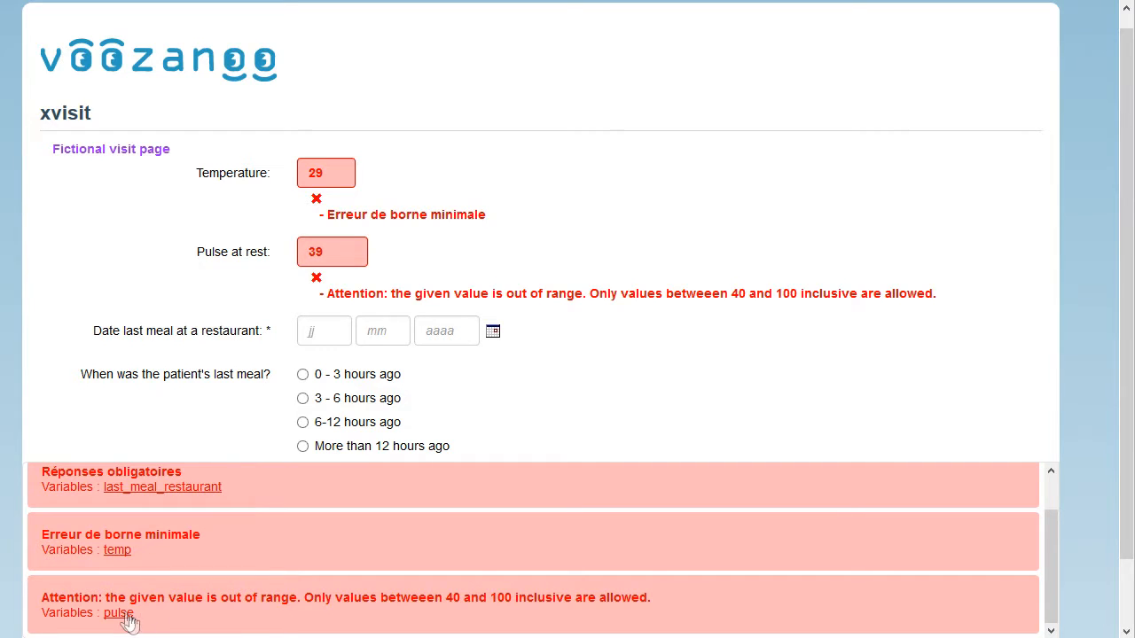
Correct the temperature to 39 and try to save the visit form, dismissing the error dialog.
scroll(133, 619, "down", 1)
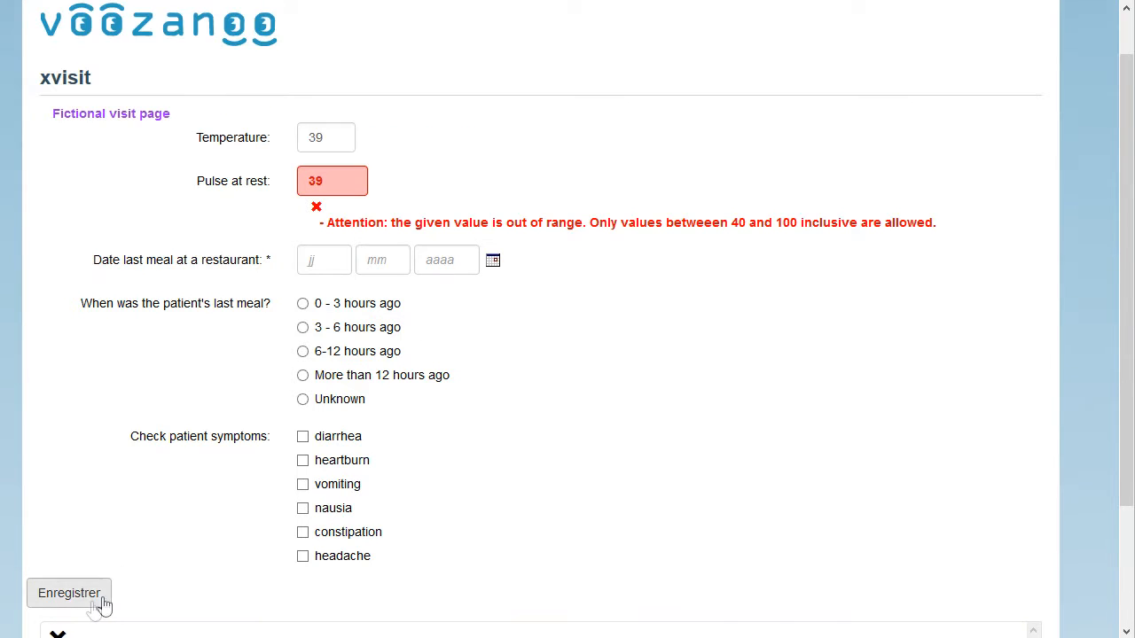
left_click(78, 599)
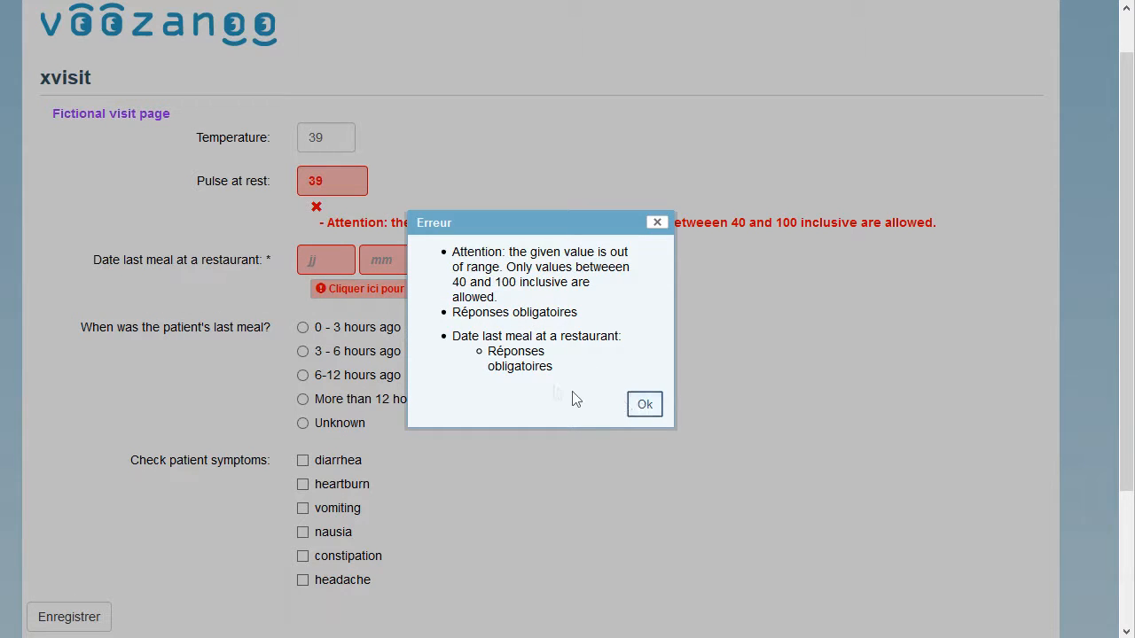
left_click(645, 405)
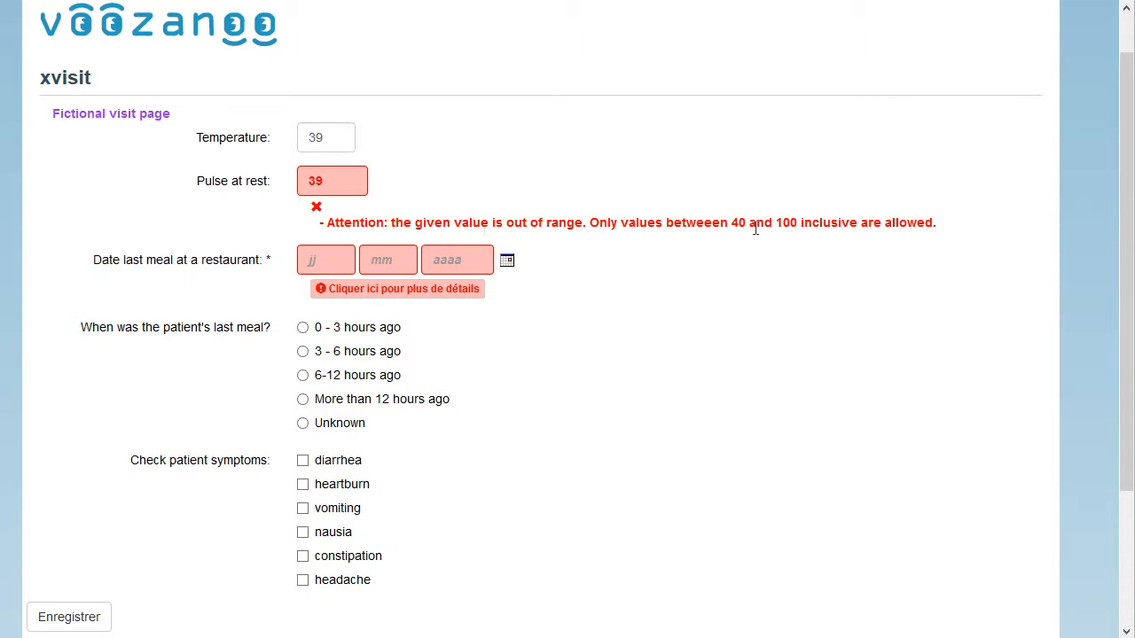
Check the allowed pulse range in the error message and set the pulse at rest to 60.
left_click_drag(727, 223, 797, 223)
left_click_drag(334, 183, 289, 181)
type("60")
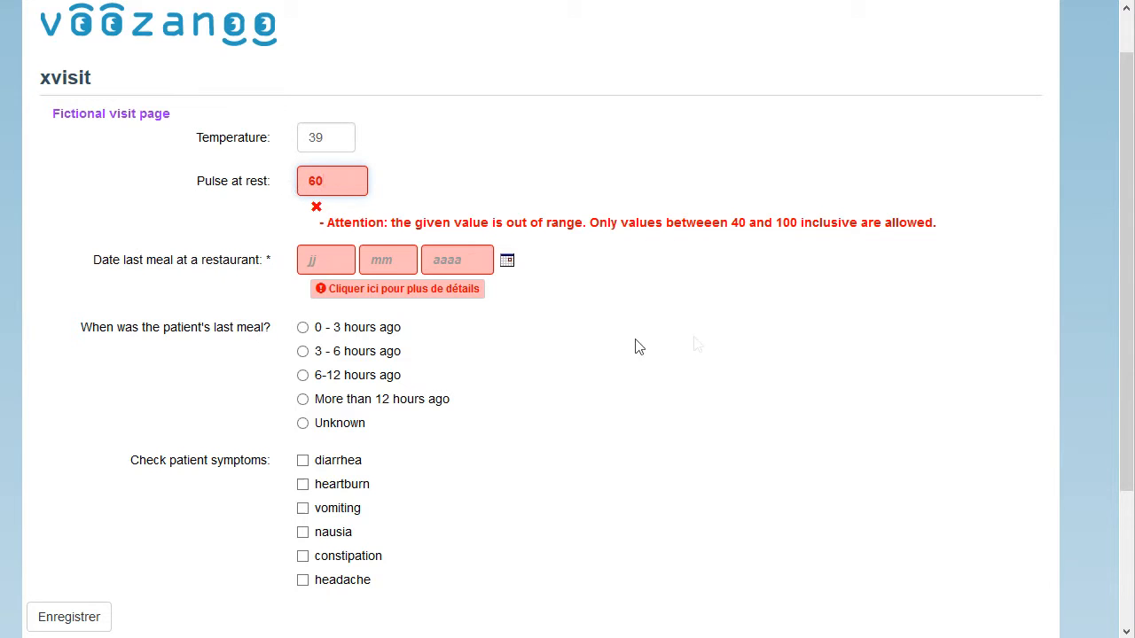
left_click(678, 336)
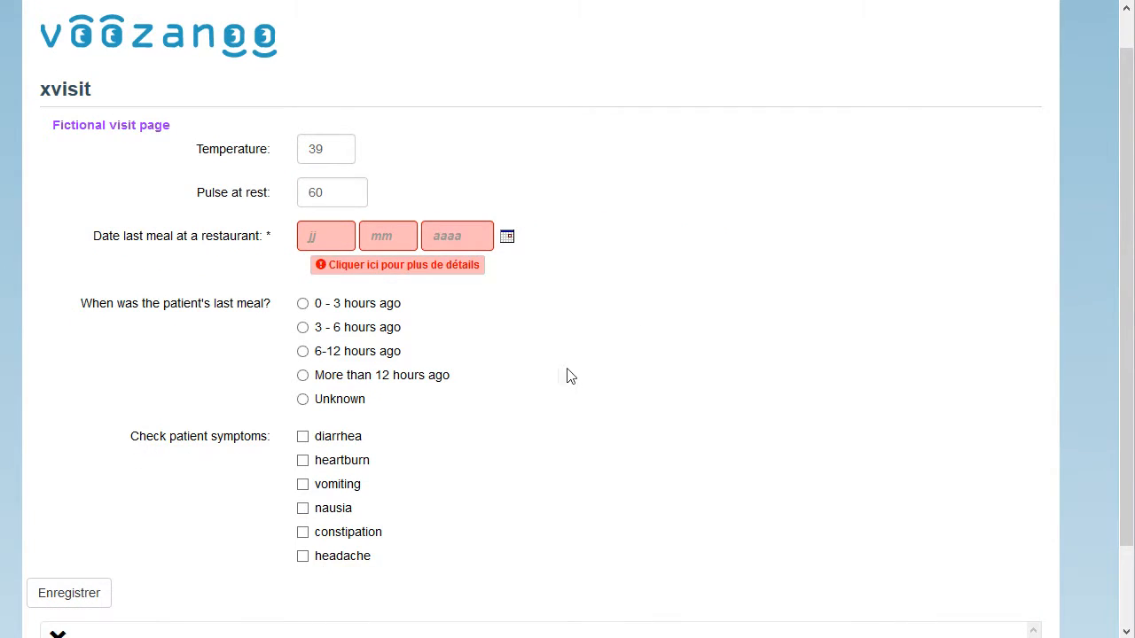
Show the error details of the last restaurant meal date and inspect that date variable's properties in the form editor.
left_click(348, 267)
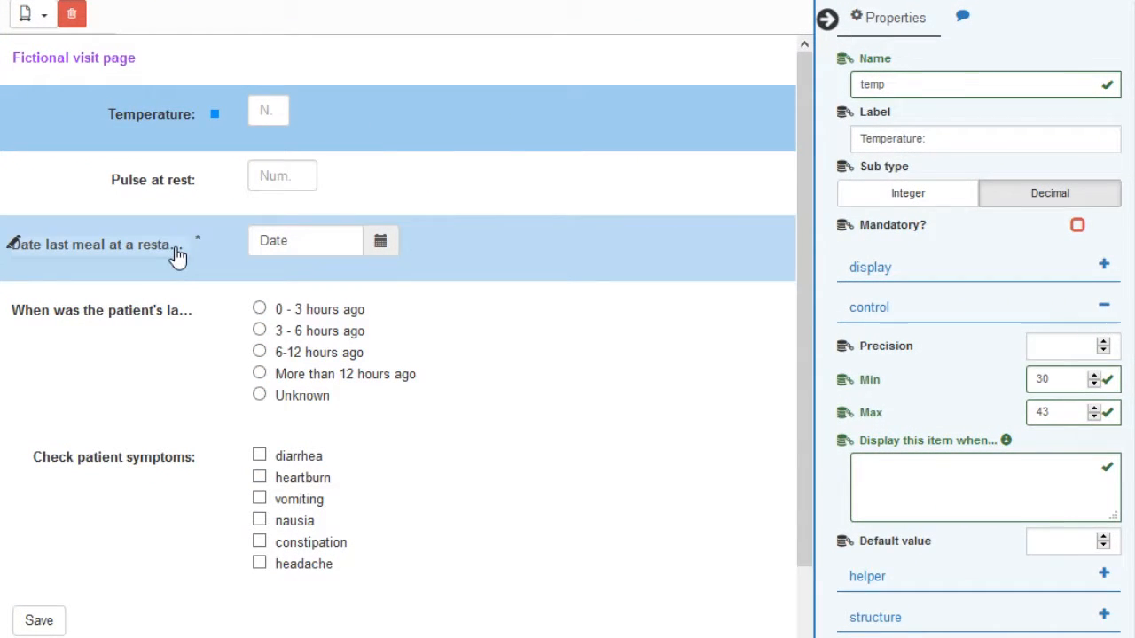
left_click(188, 255)
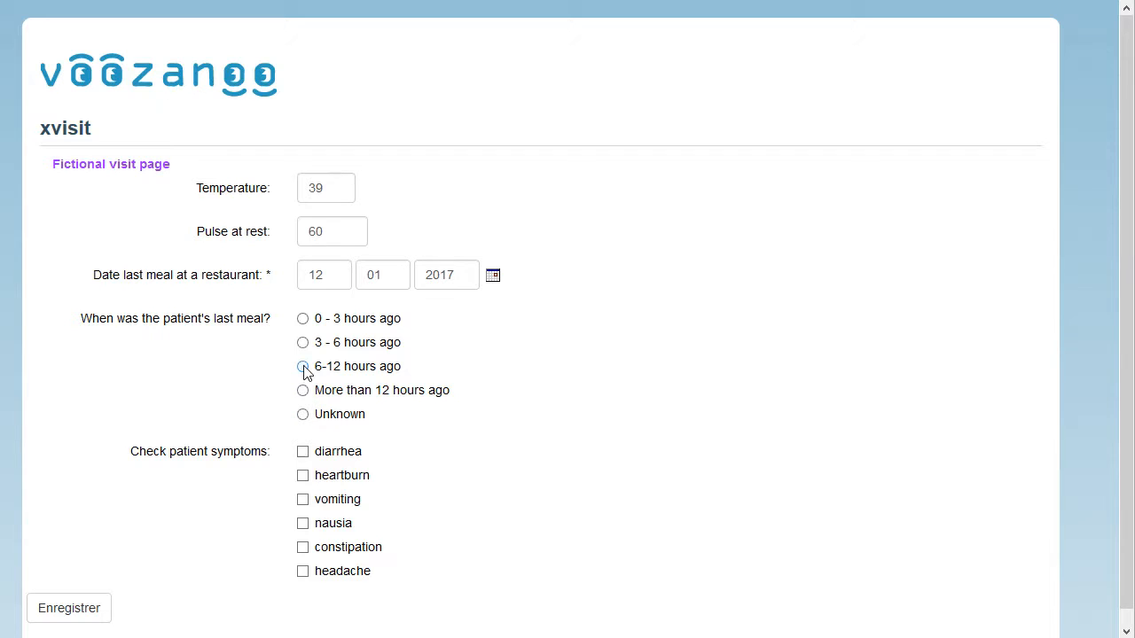
Test the patient's last meal question with Unknown, 6-12 hours ago and 3 - 6 hours ago, ending on Unknown.
left_click(303, 415)
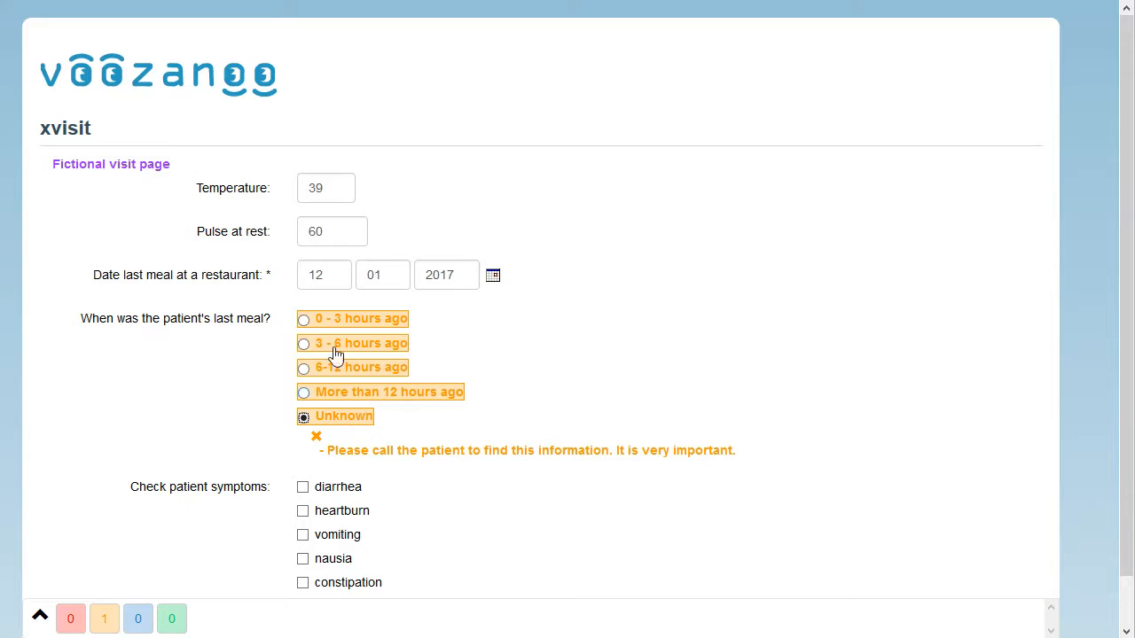
left_click(304, 369)
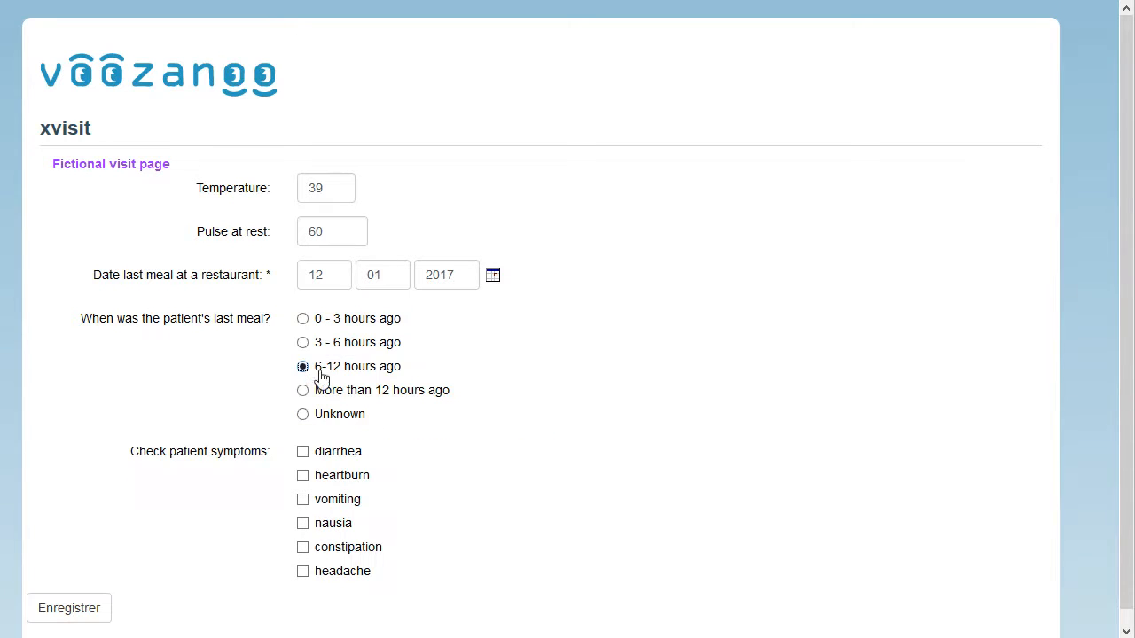
left_click(303, 344)
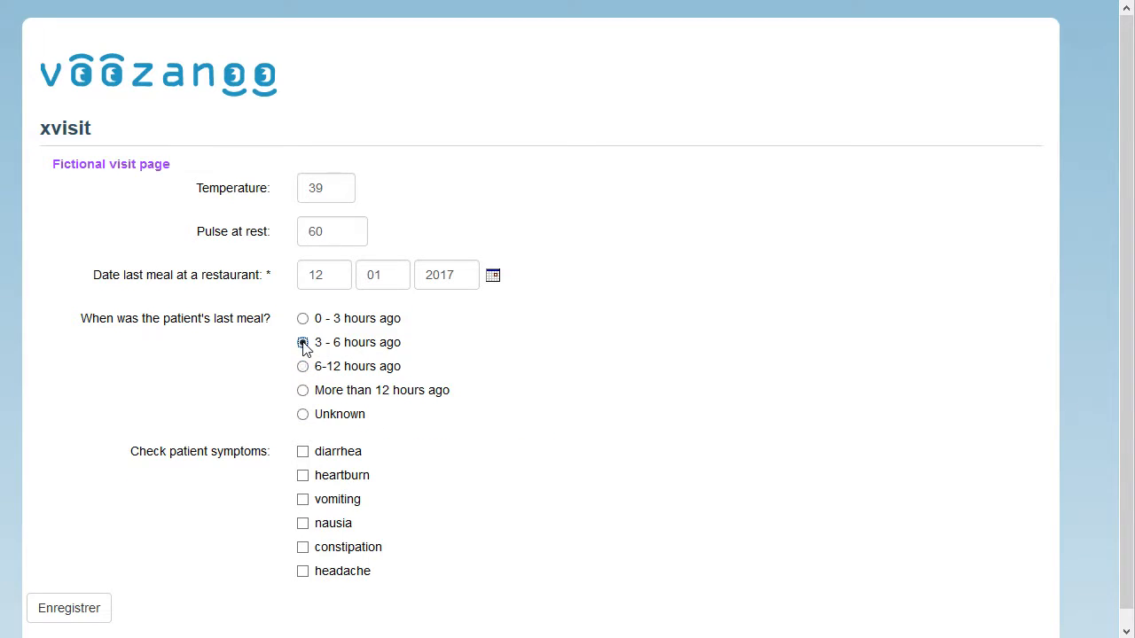
left_click(303, 415)
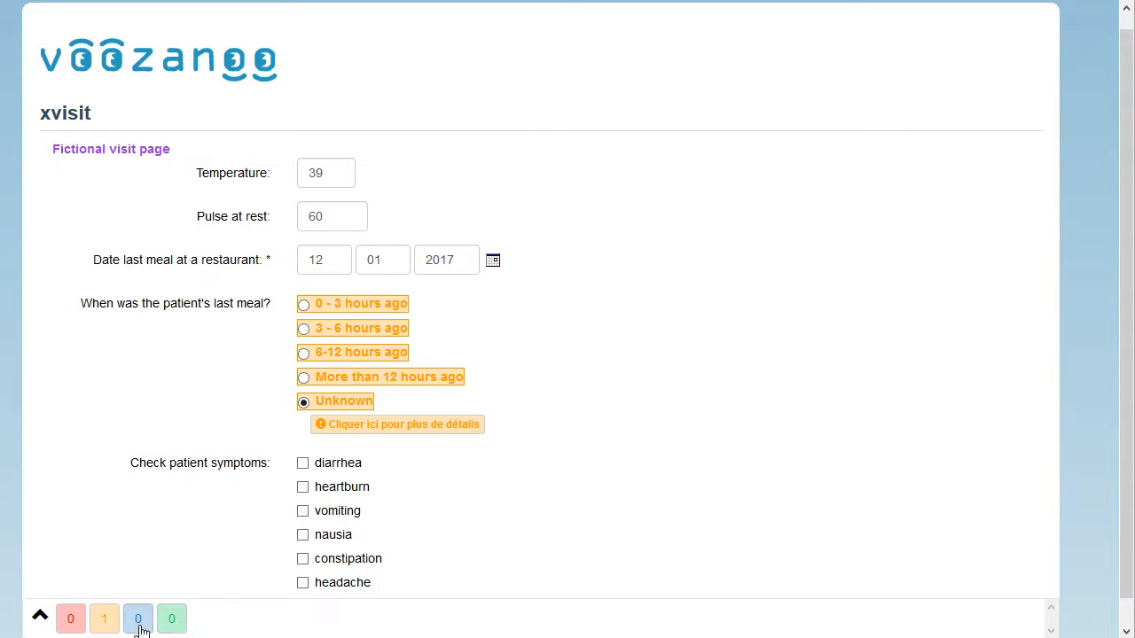
Expand the message list, go to the last_meal_time variable and change the last meal answer to 6-12 hours ago.
left_click(40, 616)
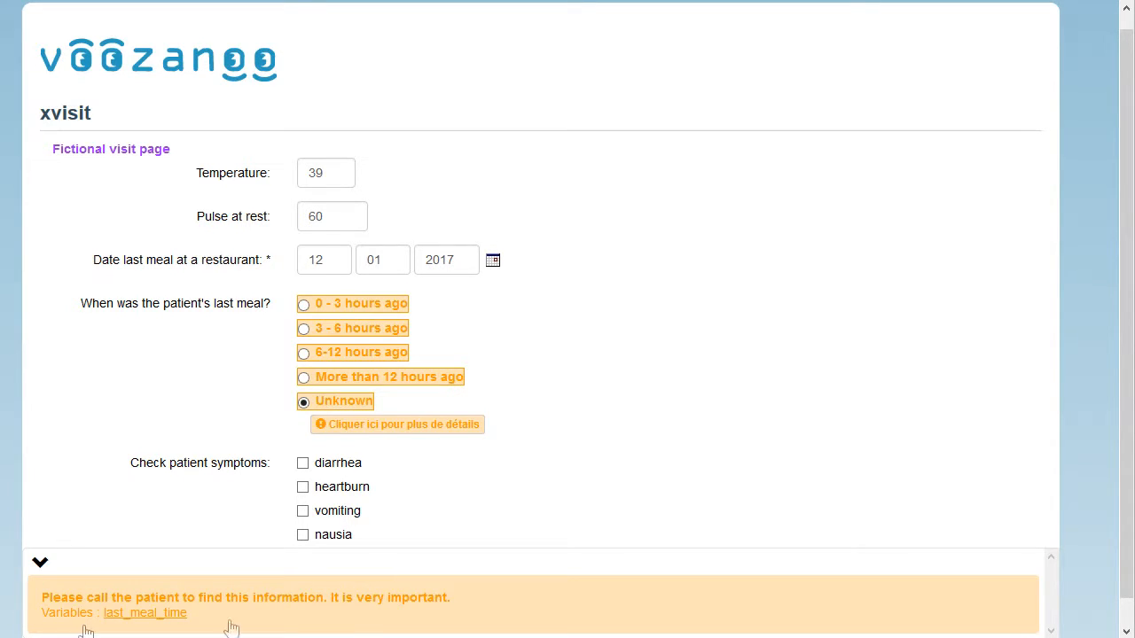
left_click(141, 615)
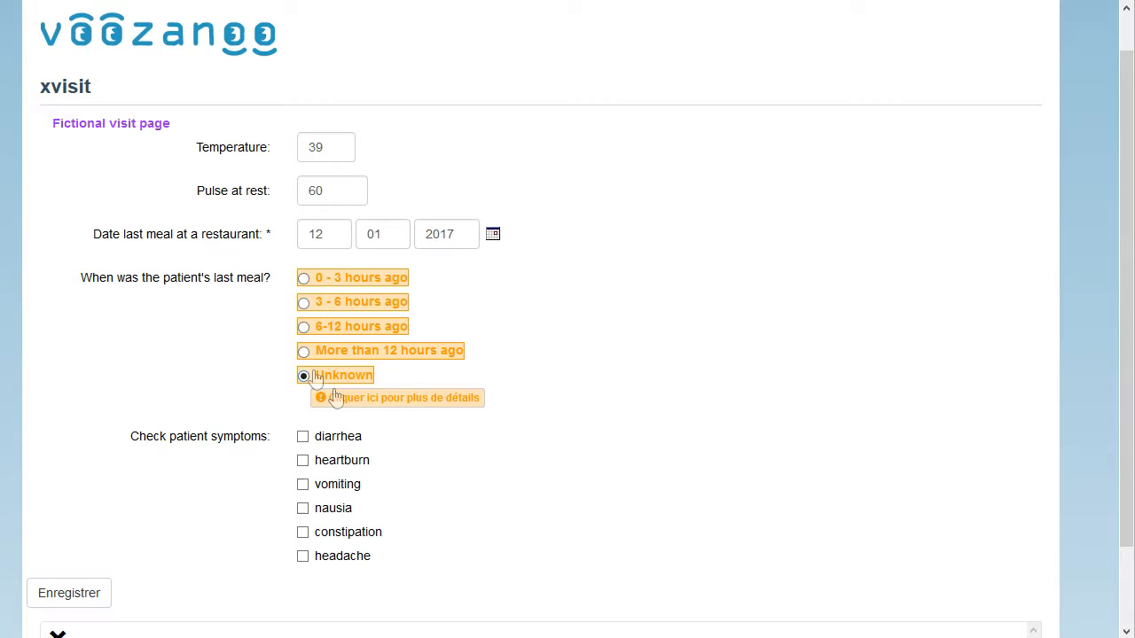
left_click(304, 328)
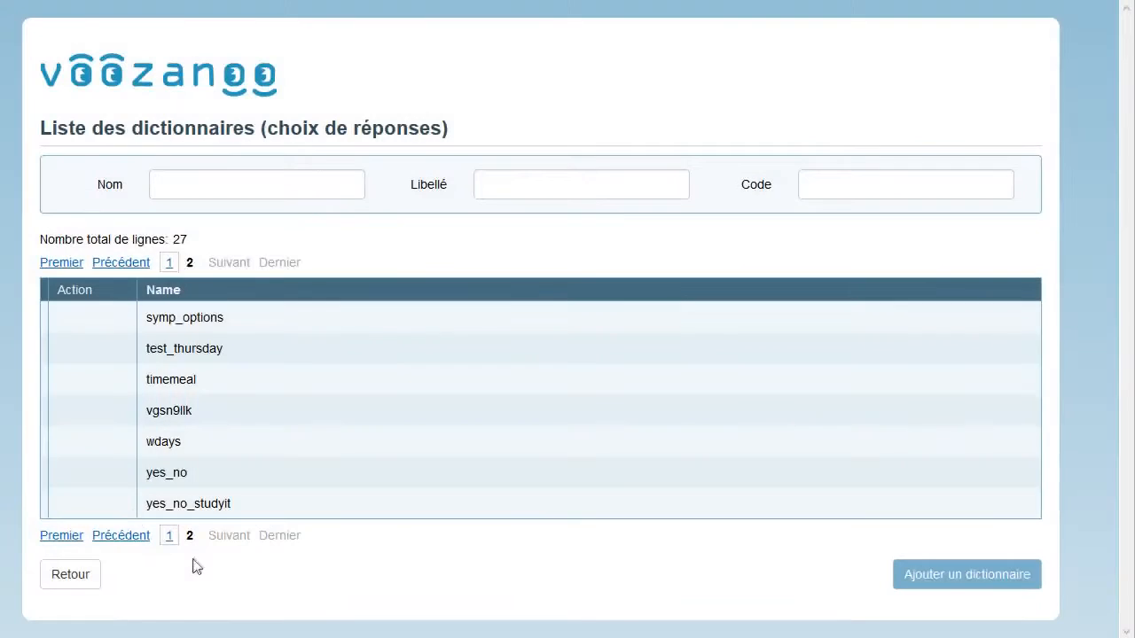
Open the timemeal dictionary to examine its answer codes, and inspect the unknown last meal time coherence control.
mouse_move(111, 381)
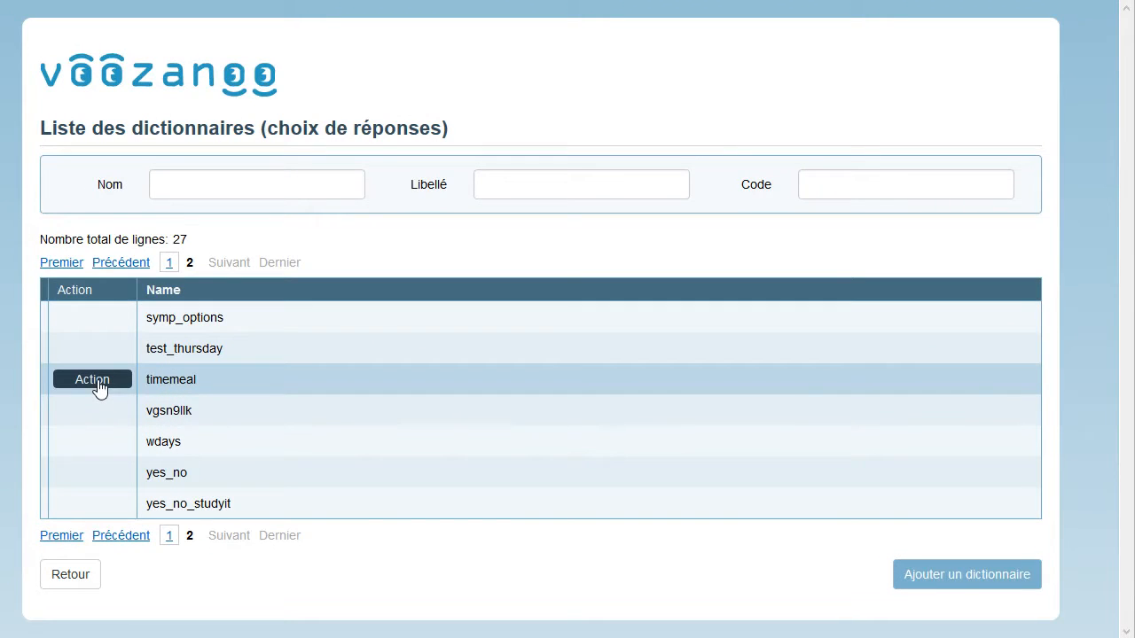
left_click(97, 382)
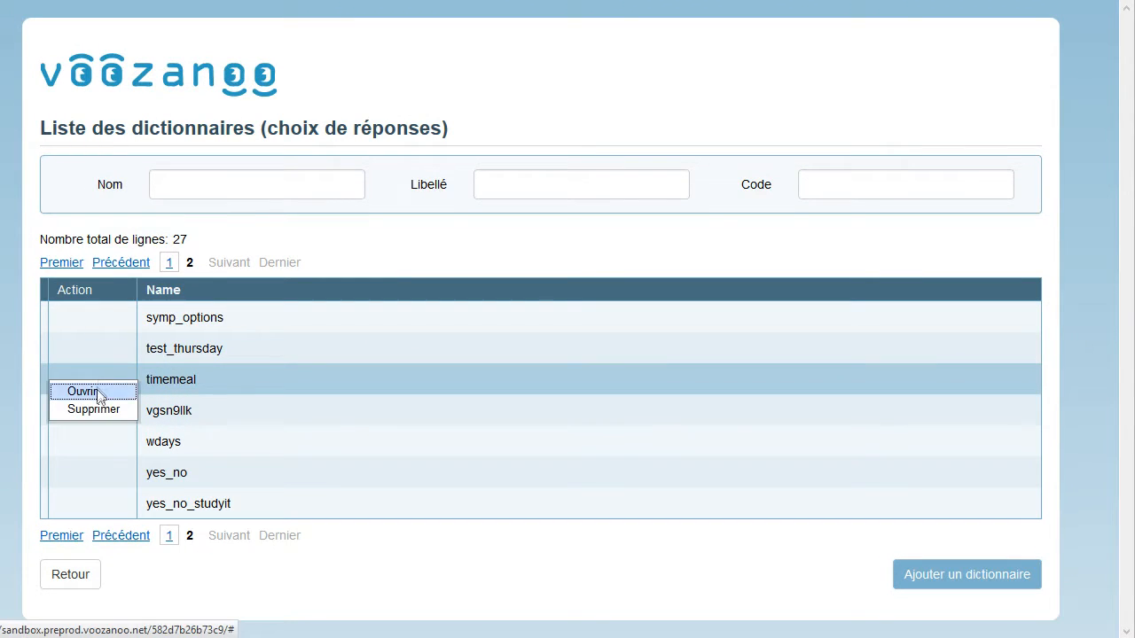
left_click(96, 388)
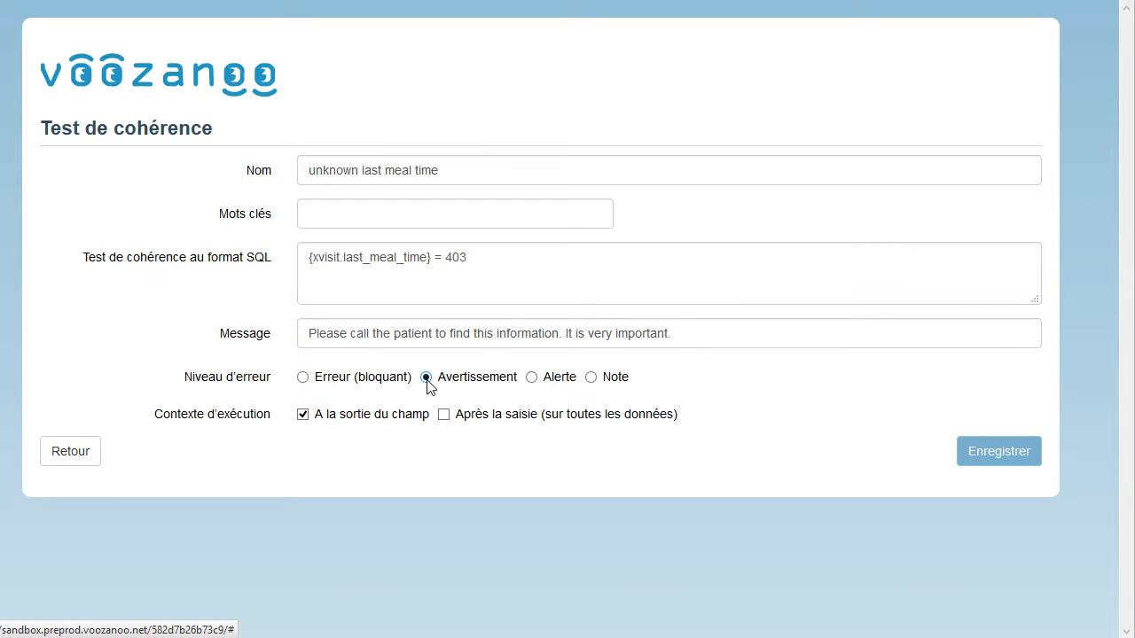
Return to the xvisit form, select Unknown for the patient's last meal and expand the message list.
left_click(576, 2)
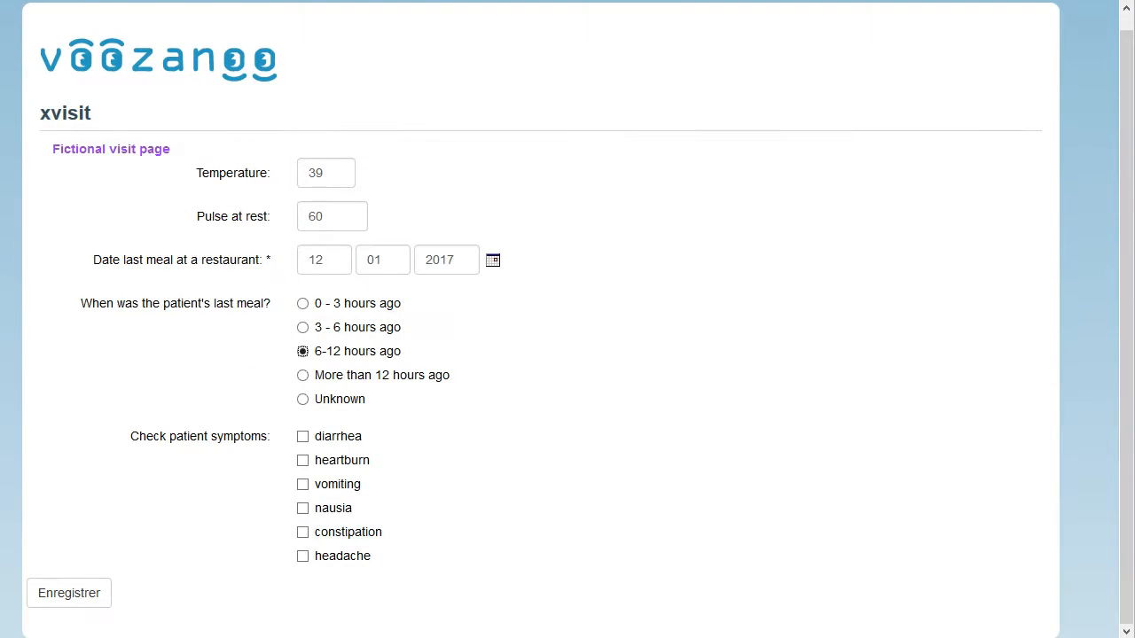
left_click(304, 399)
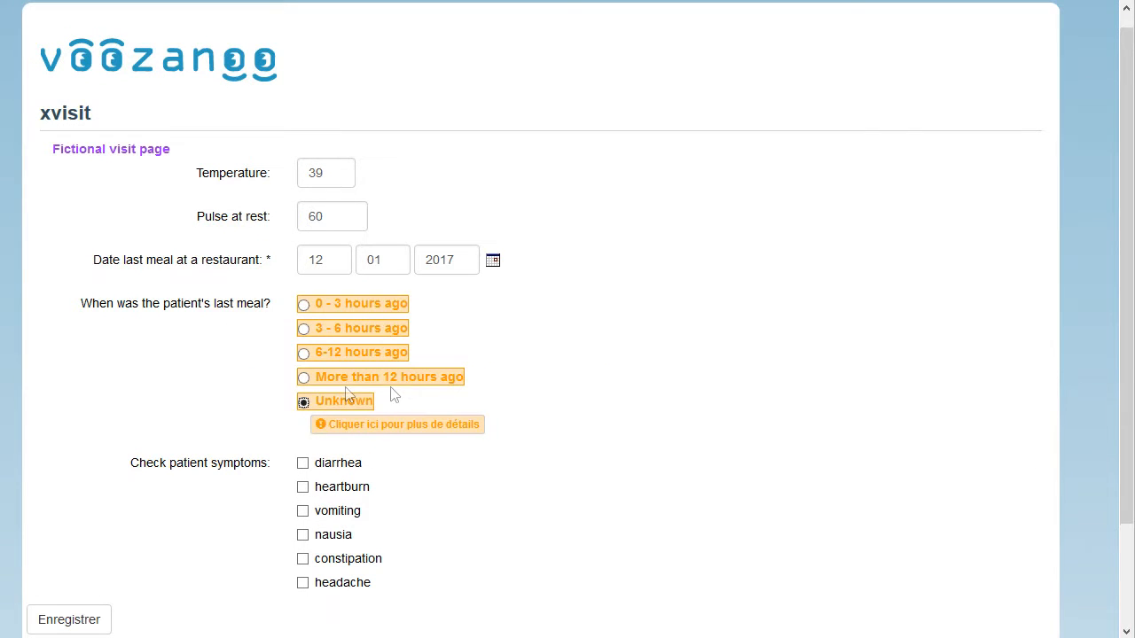
left_click(66, 623)
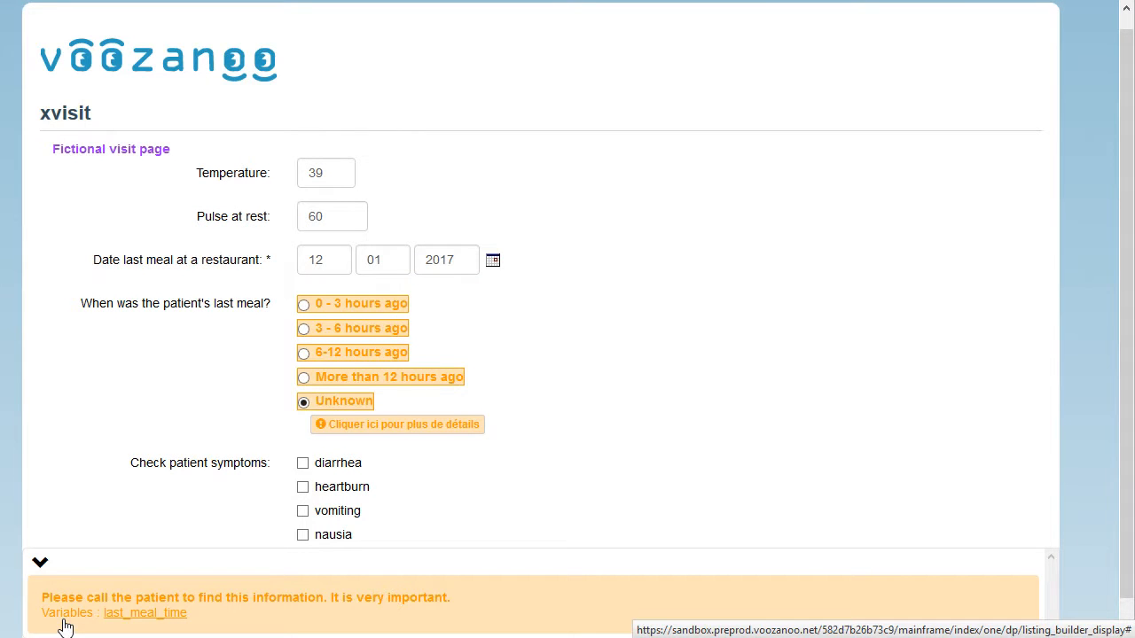
Change the last meal answer to 0 - 3 hours ago and check the diarrhea, constipation and nausia symptoms.
left_click(303, 305)
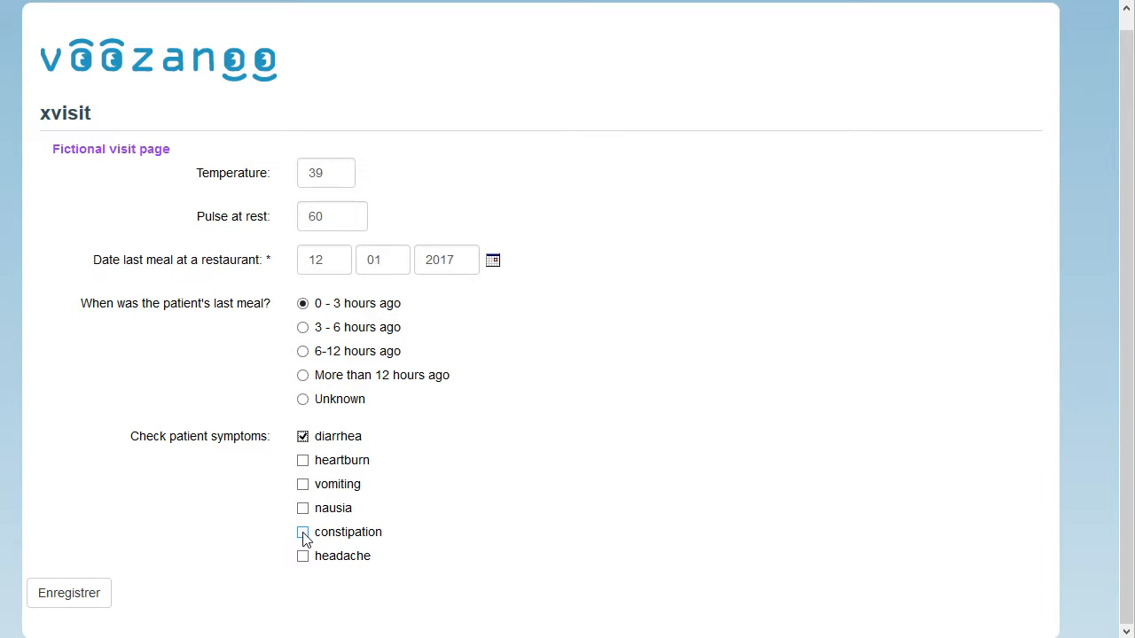
left_click(302, 532)
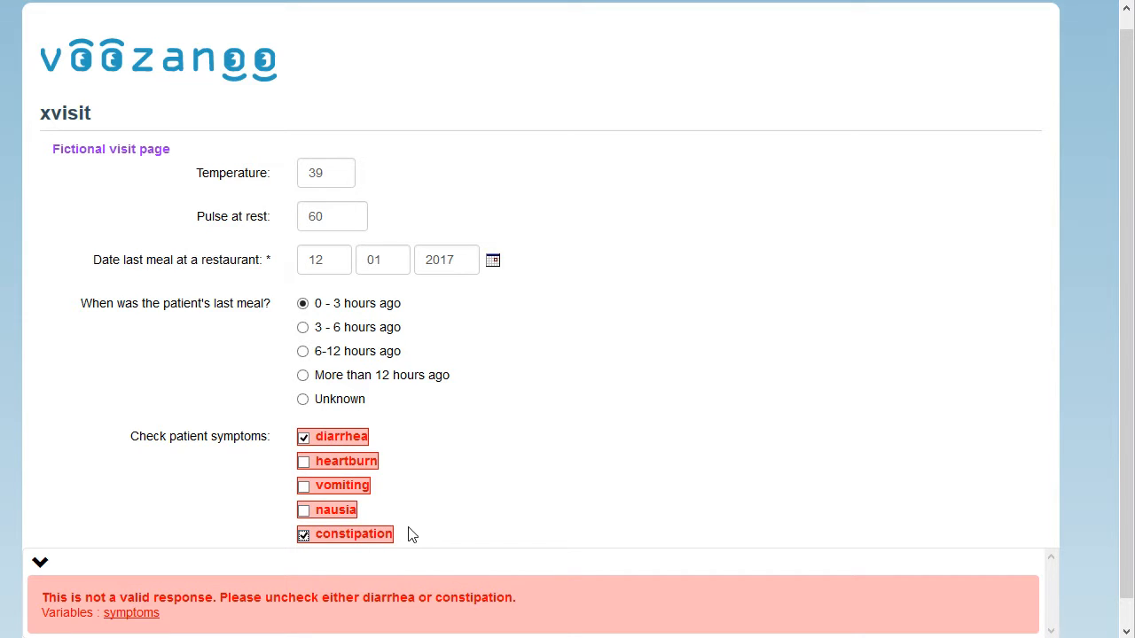
left_click(304, 511)
Collapse the message list, show the symptom error's details beside the field and uncheck diarrhea.
left_click(39, 564)
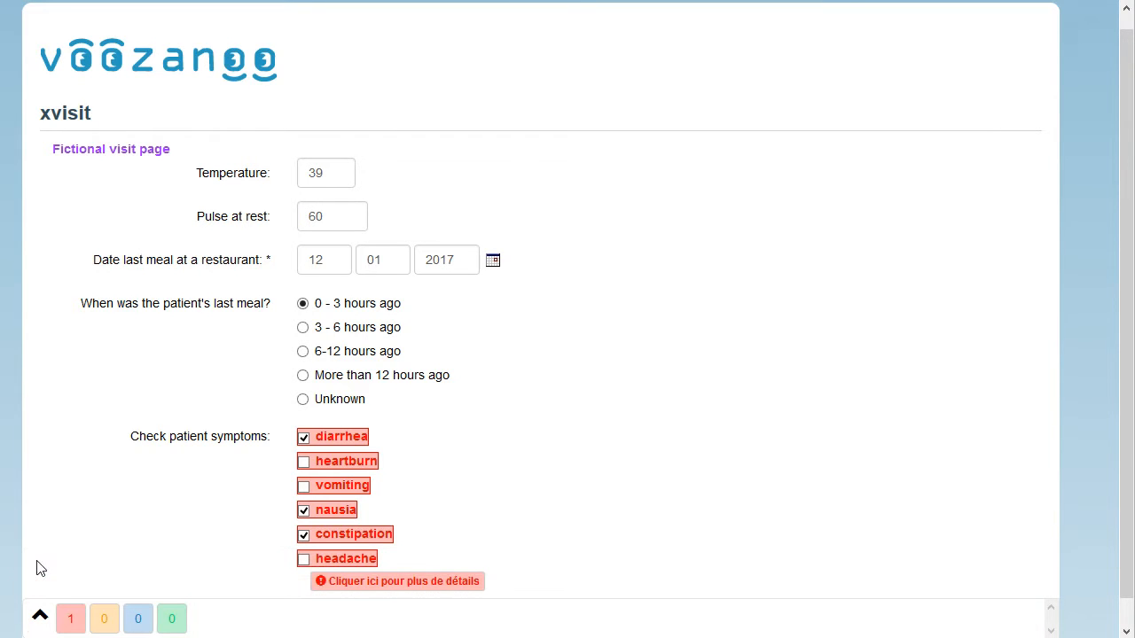
left_click(411, 584)
scroll(521, 493, "down", 1)
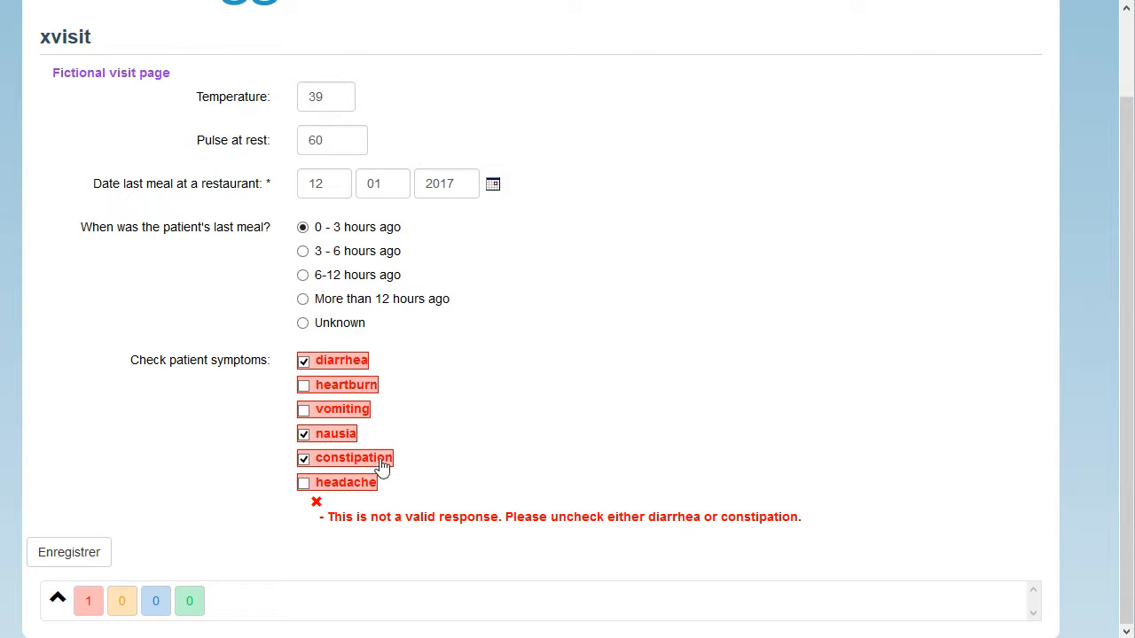
left_click(304, 362)
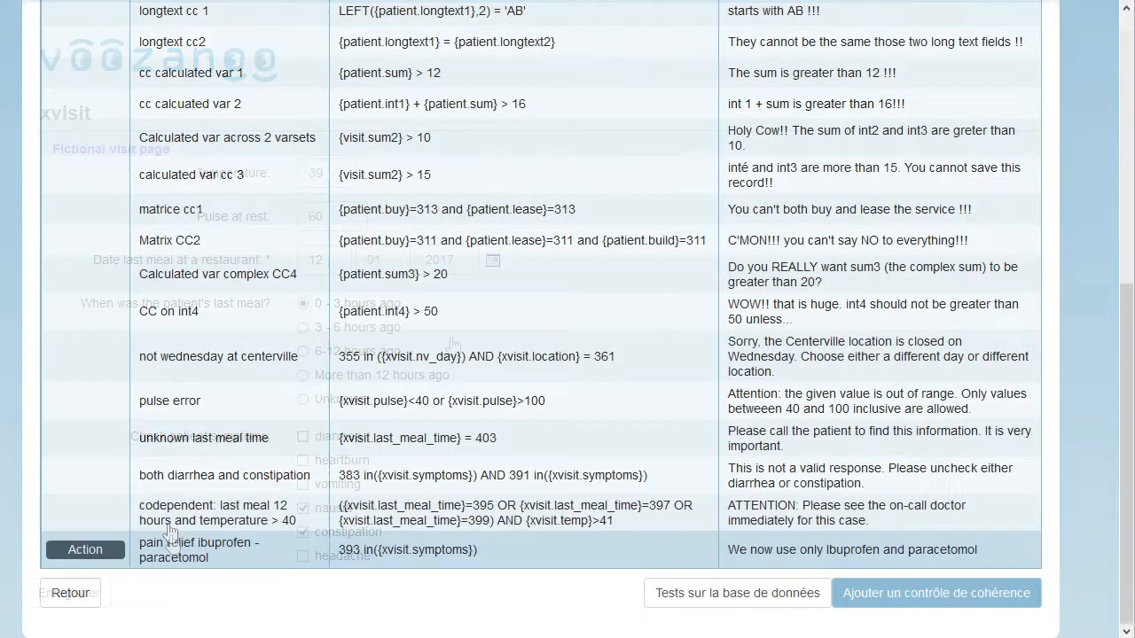
Open the "both diarrhea and constipation" coherence control to examine its settings.
mouse_move(95, 482)
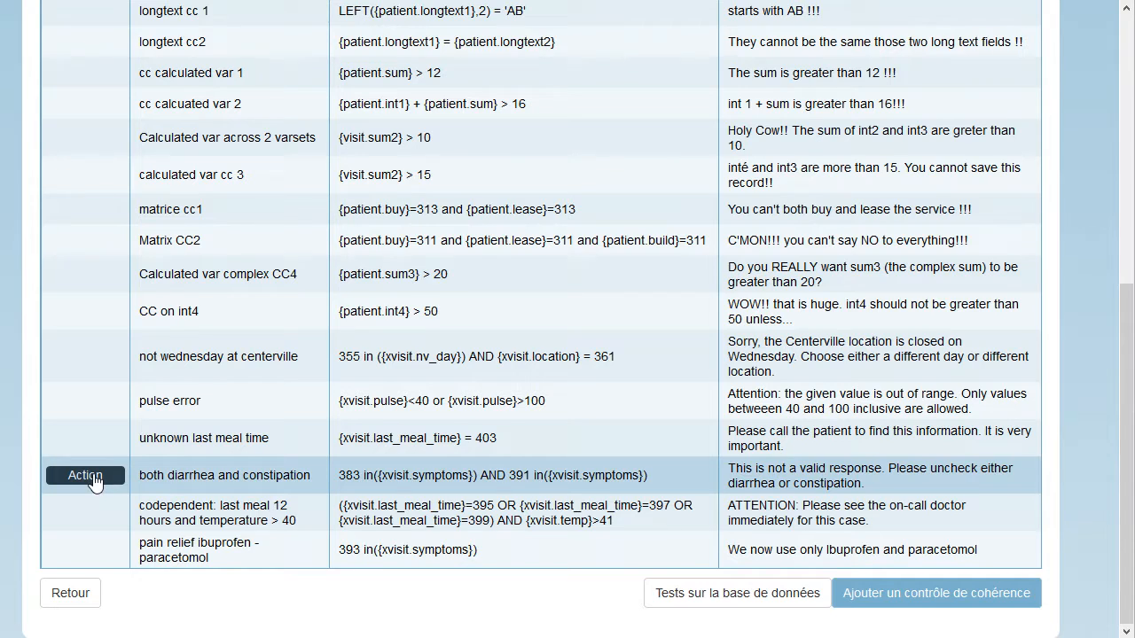
left_click(95, 484)
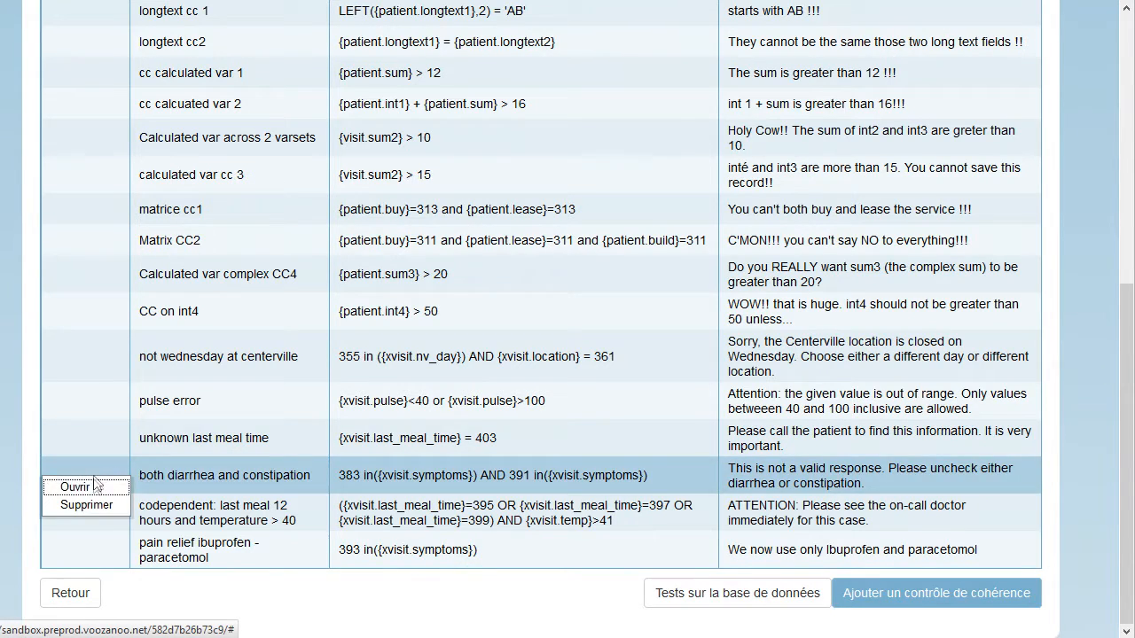
left_click(95, 484)
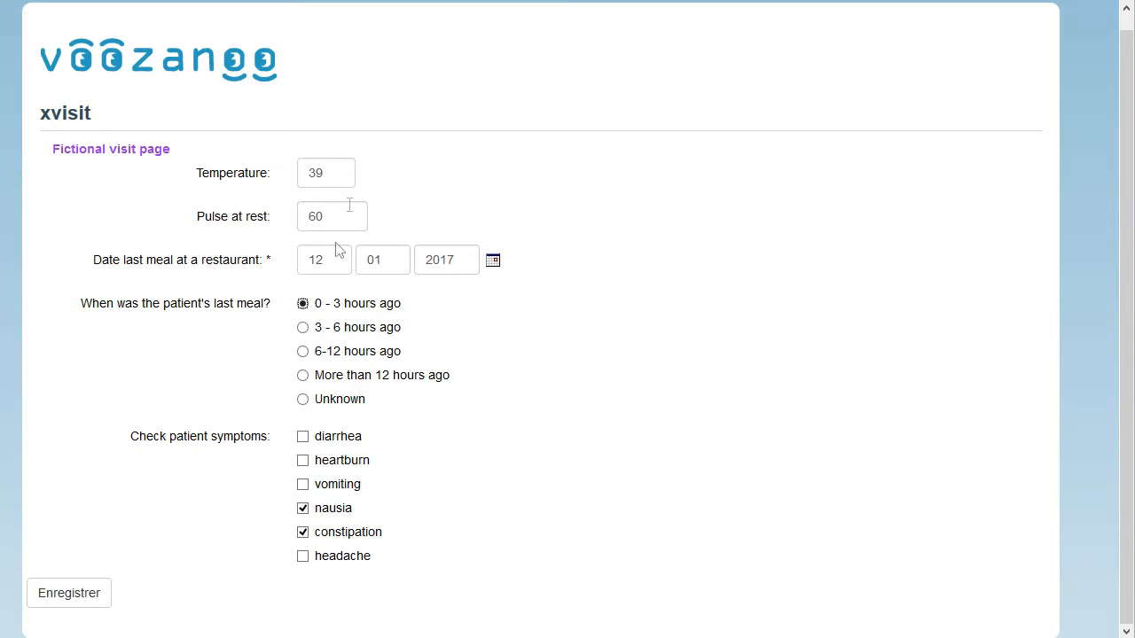
Set the temperature to 43 in the xvisit form and leave the field to trigger its coherence control.
left_click_drag(329, 173, 306, 173)
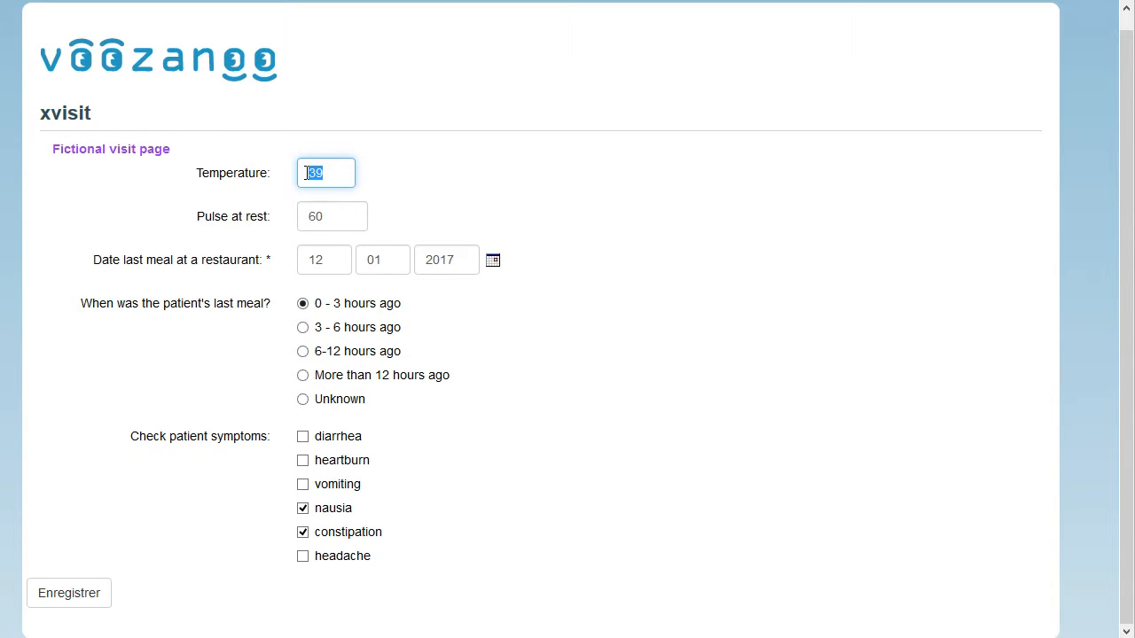
type("43")
left_click(345, 216)
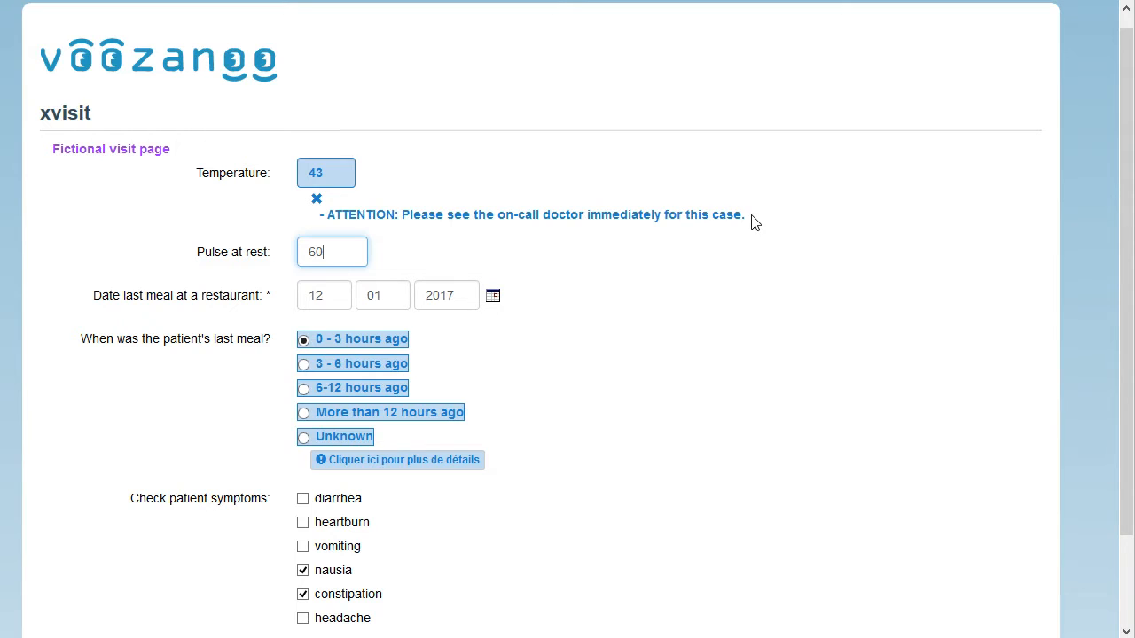
Test the last meal answers 3 - 6, 6-12 and More than 12 hours ago, ending on 6-12 with the alert details shown.
left_click(303, 363)
left_click(304, 389)
left_click(303, 412)
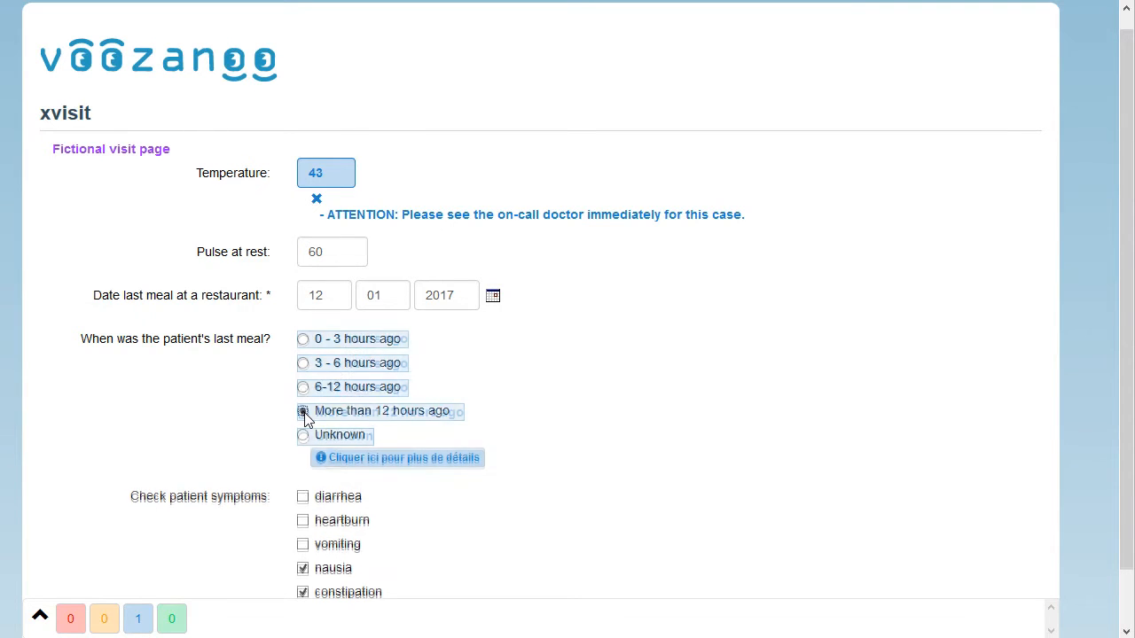
left_click(332, 355)
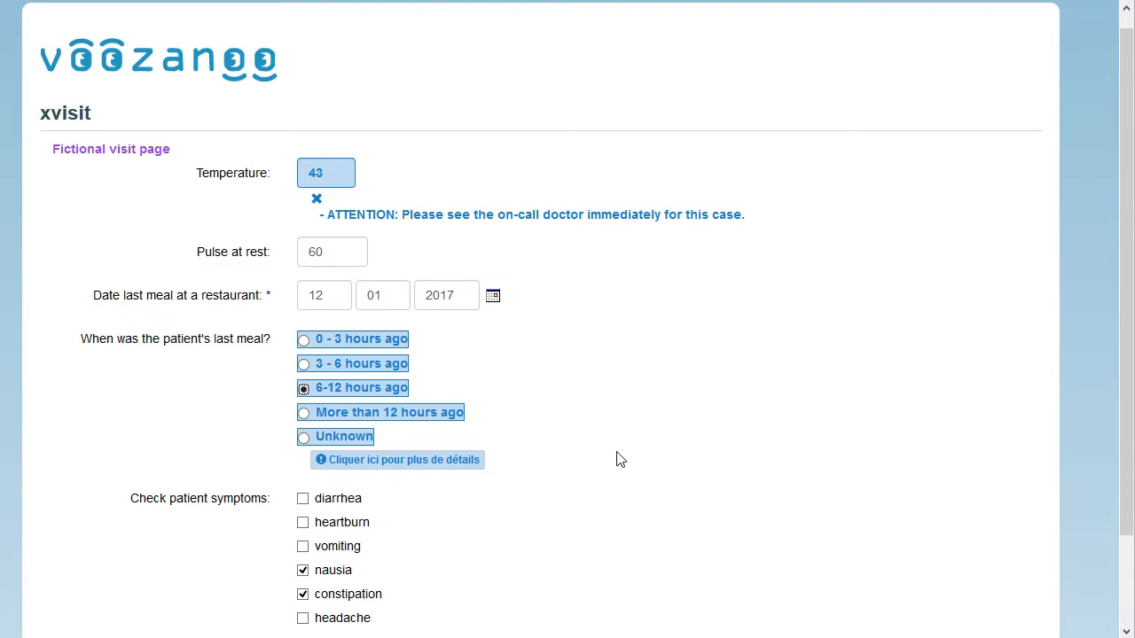
left_click(405, 468)
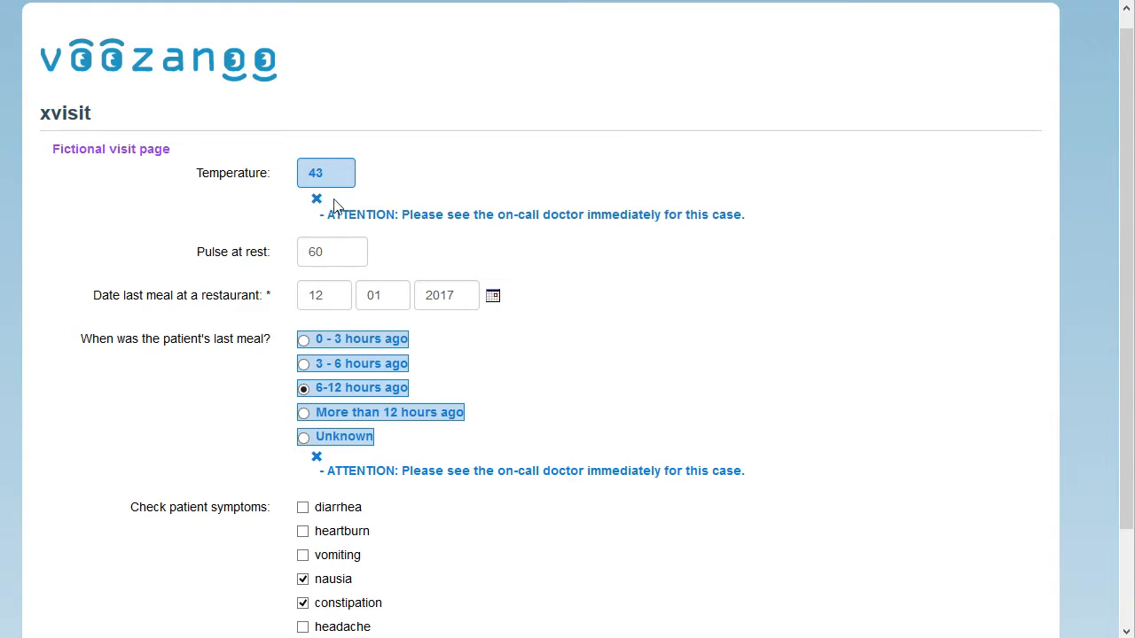
Switch the last meal to More than 12 hours ago, back to 3 - 6 hours ago, and set the temperature to 41.
left_click(305, 413)
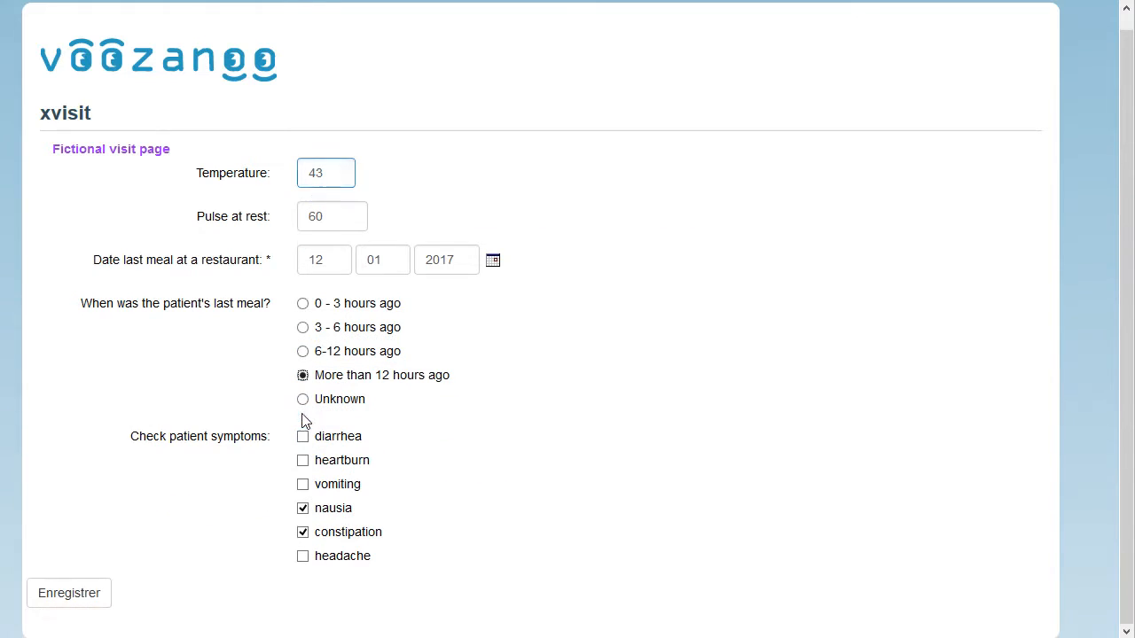
left_click(302, 328)
left_click_drag(328, 173, 310, 175)
type("3")
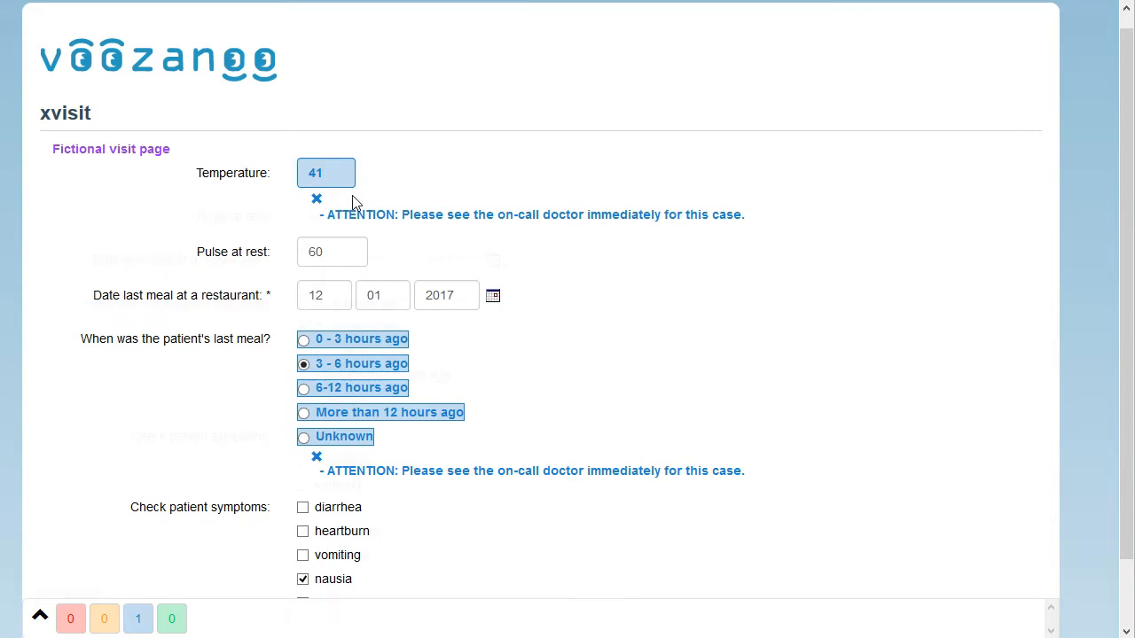
left_click(352, 195)
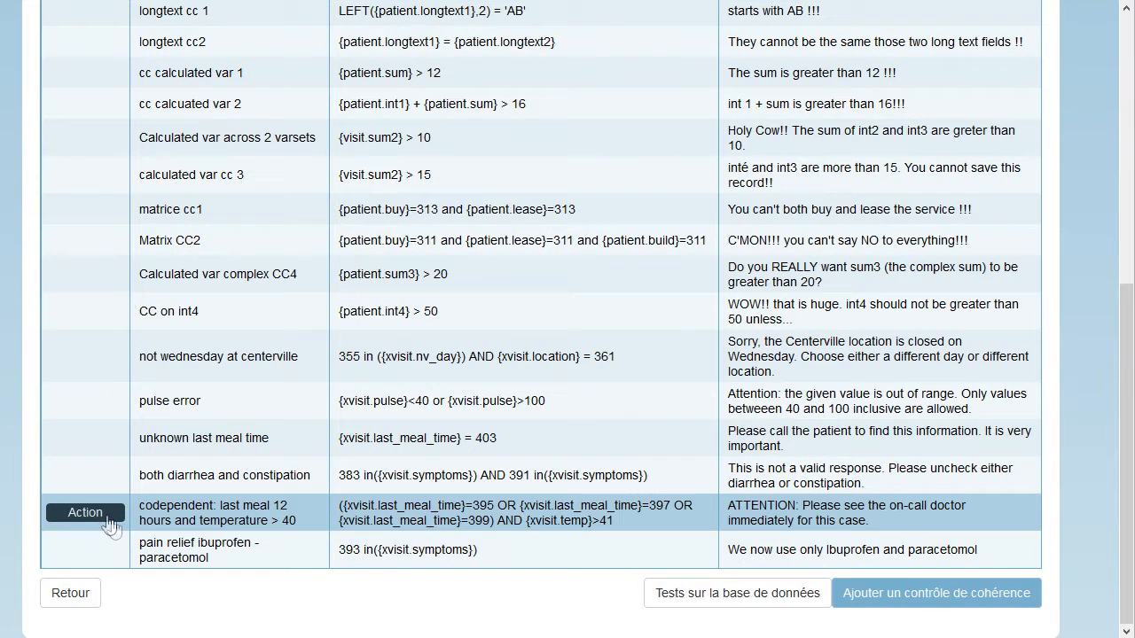
Open the "codependent: last meal 12 hours and temperature > 40" coherence control to examine its condition.
left_click(98, 515)
left_click(85, 522)
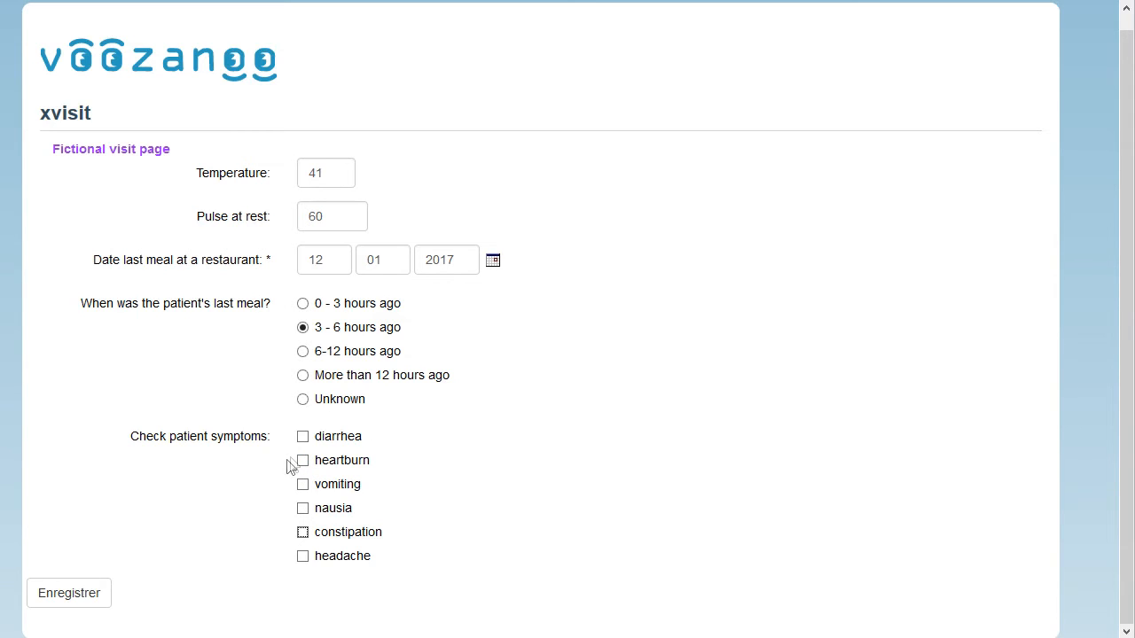
Check the diarrhea, constipation and headache symptoms in the xvisit form and review the resulting messages.
left_click(303, 437)
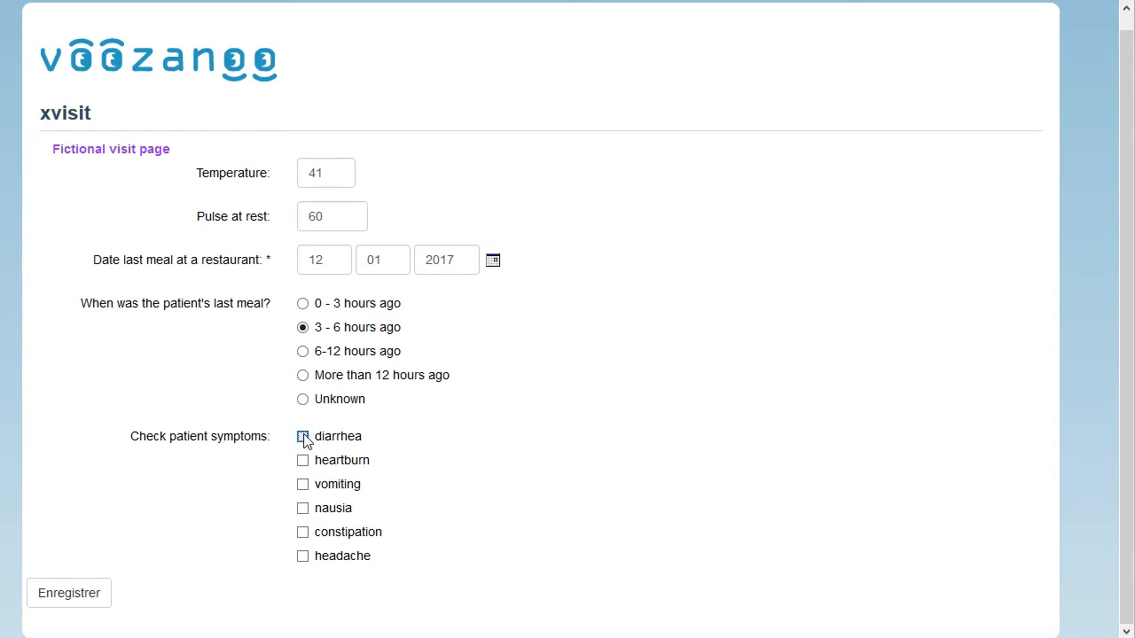
left_click(303, 534)
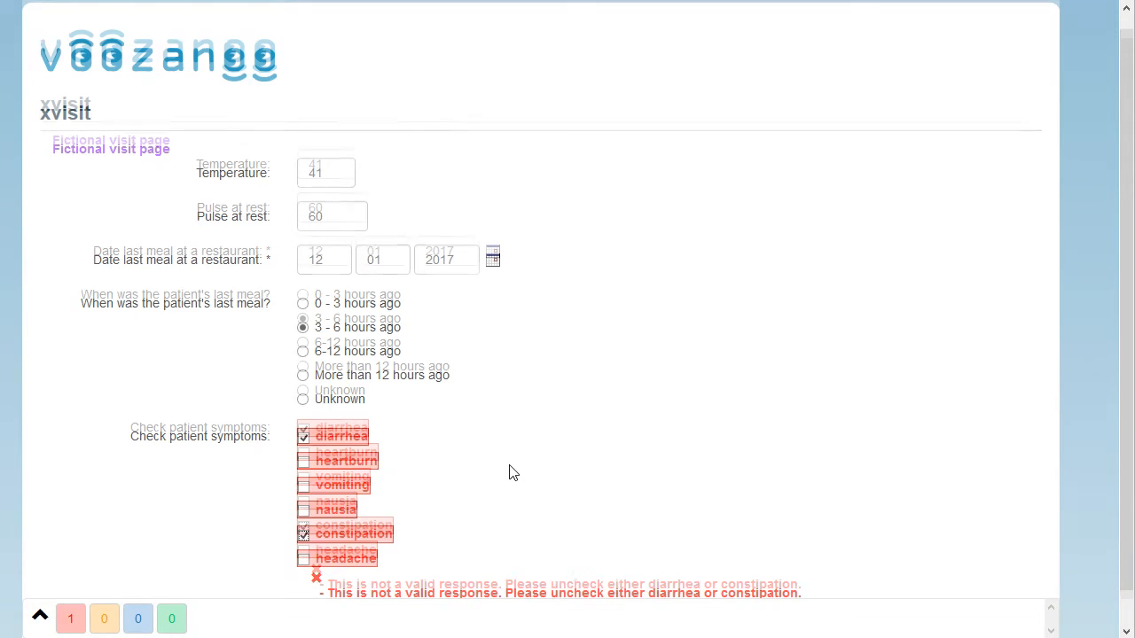
scroll(509, 471, "down", 2)
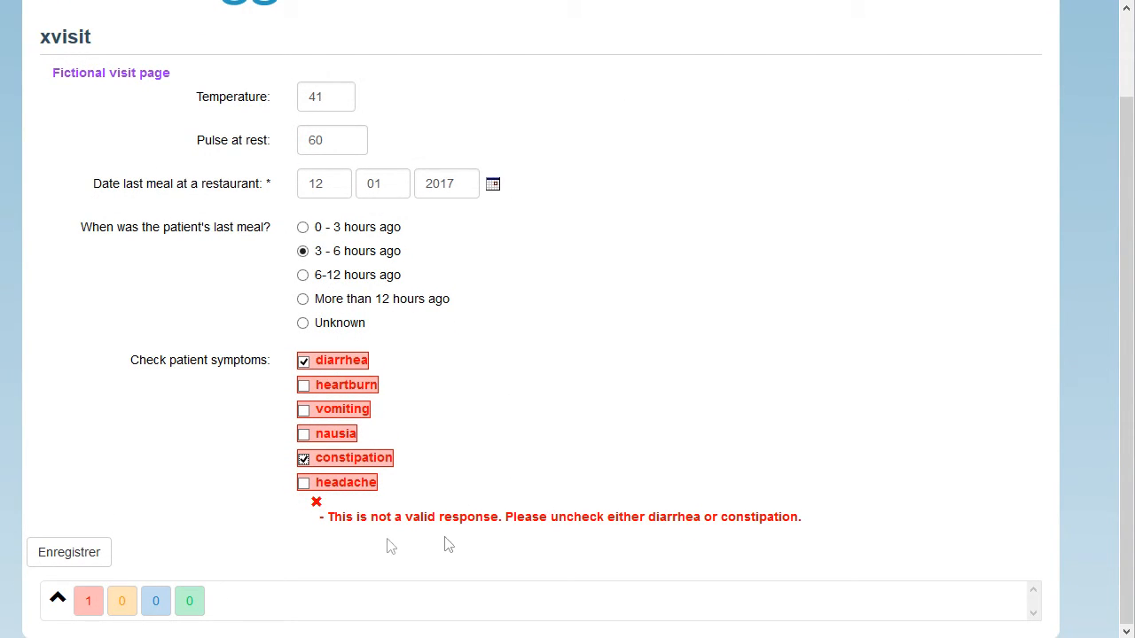
left_click(303, 483)
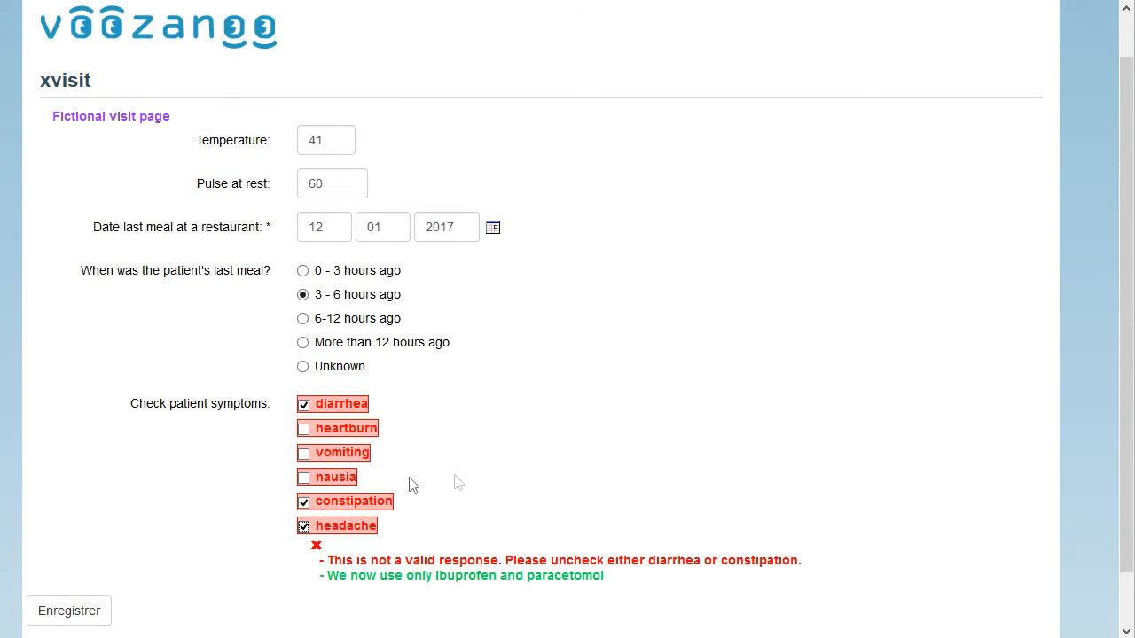
scroll(512, 445, "down", 2)
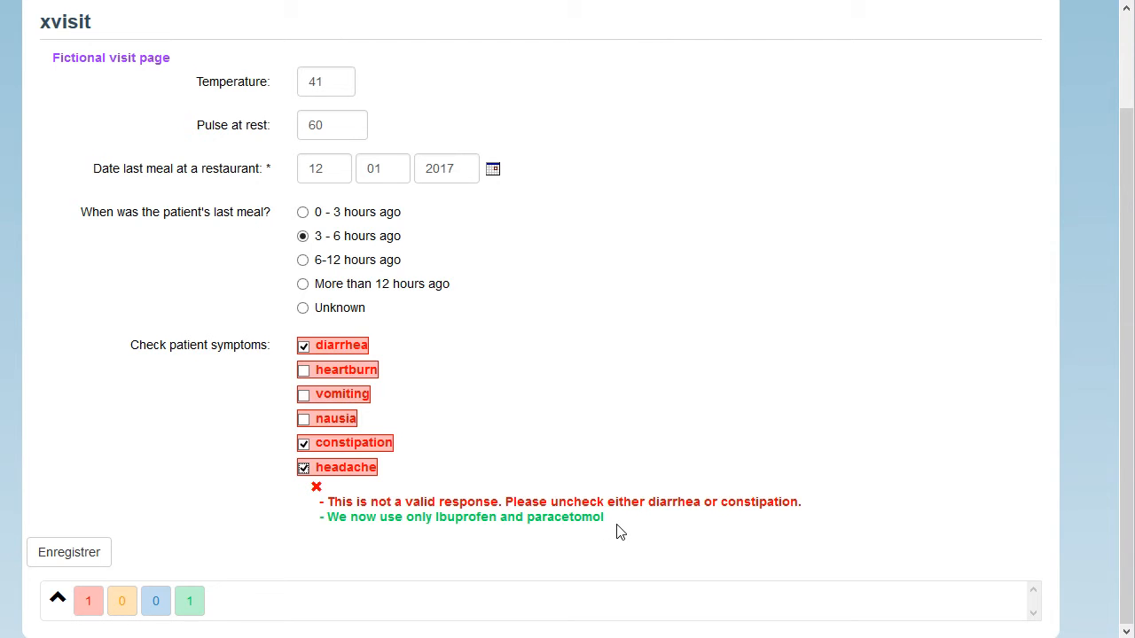
Test the symptoms with diarrhea unchecked and checked again, and collapse the message list.
scroll(303, 400, "up", 1)
left_click(303, 389)
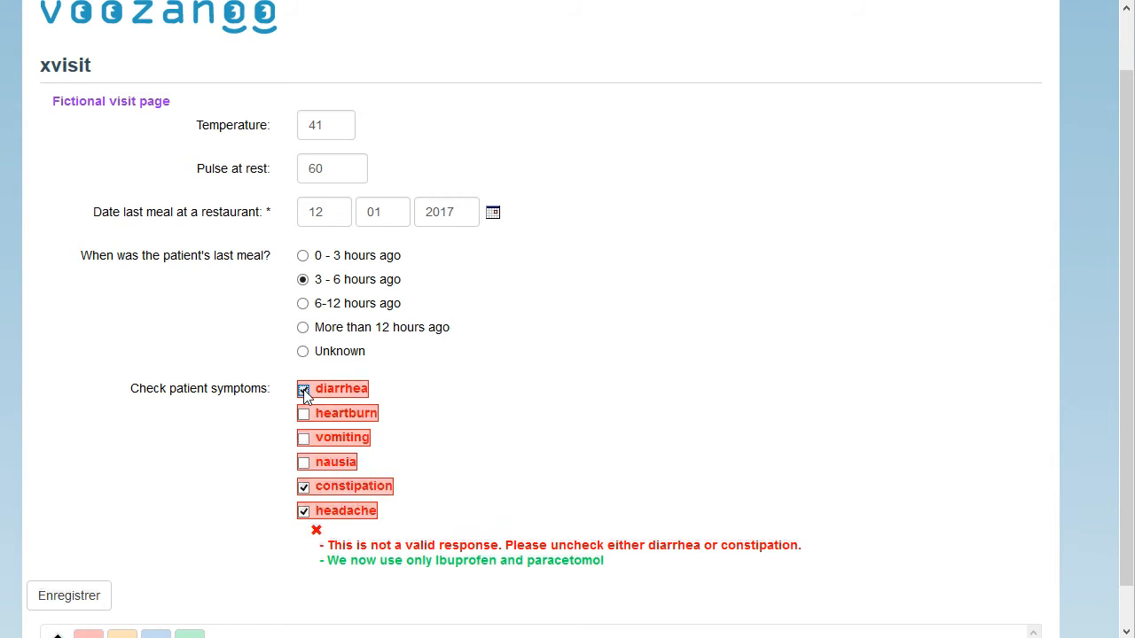
scroll(435, 426, "down", 1)
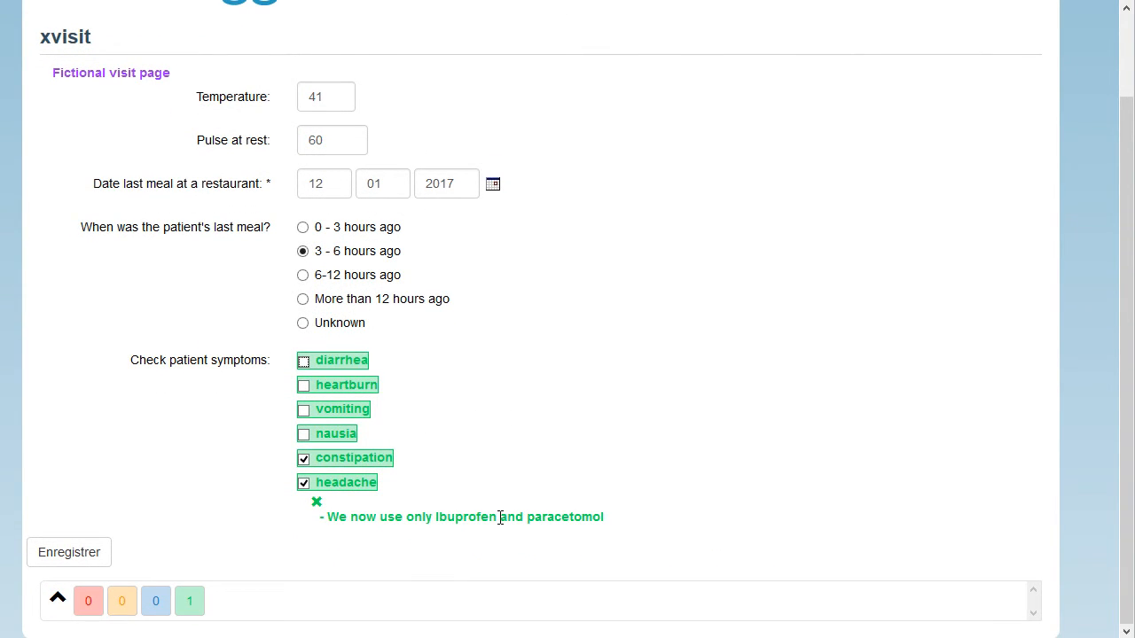
left_click(59, 562)
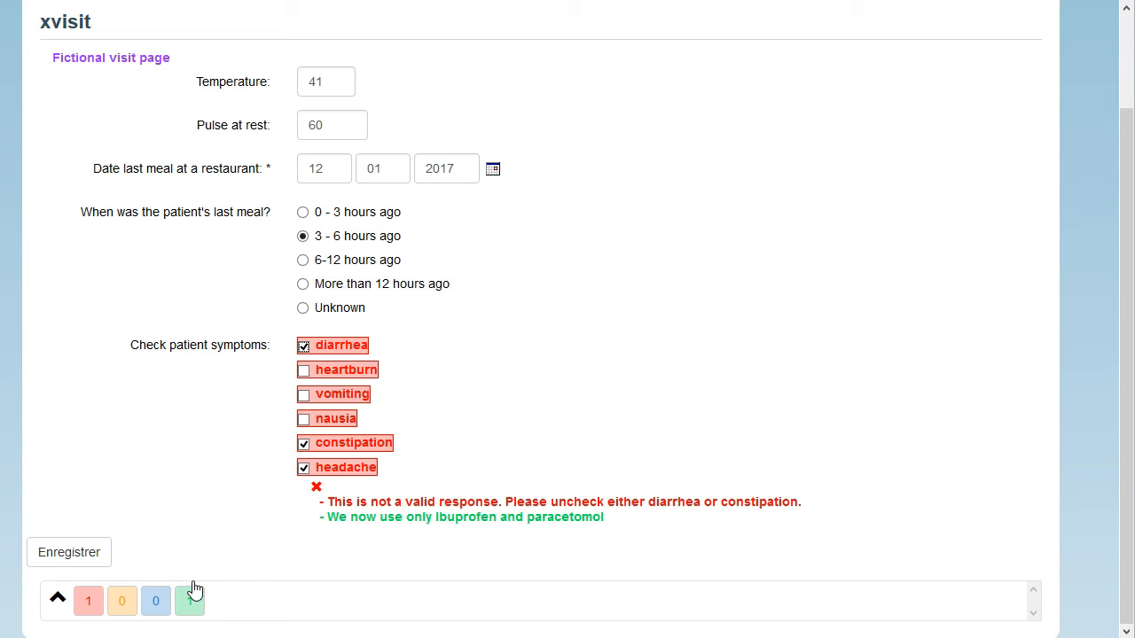
Switch to the form editor to review the Temperature variable's control limits.
left_click(330, 83)
left_click(674, 1)
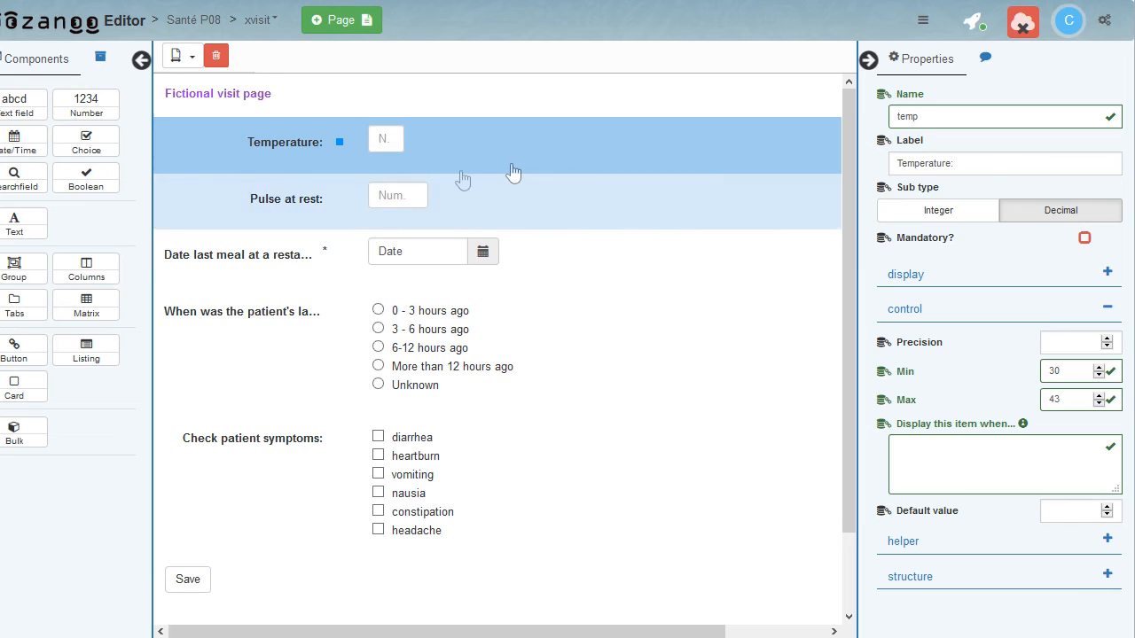